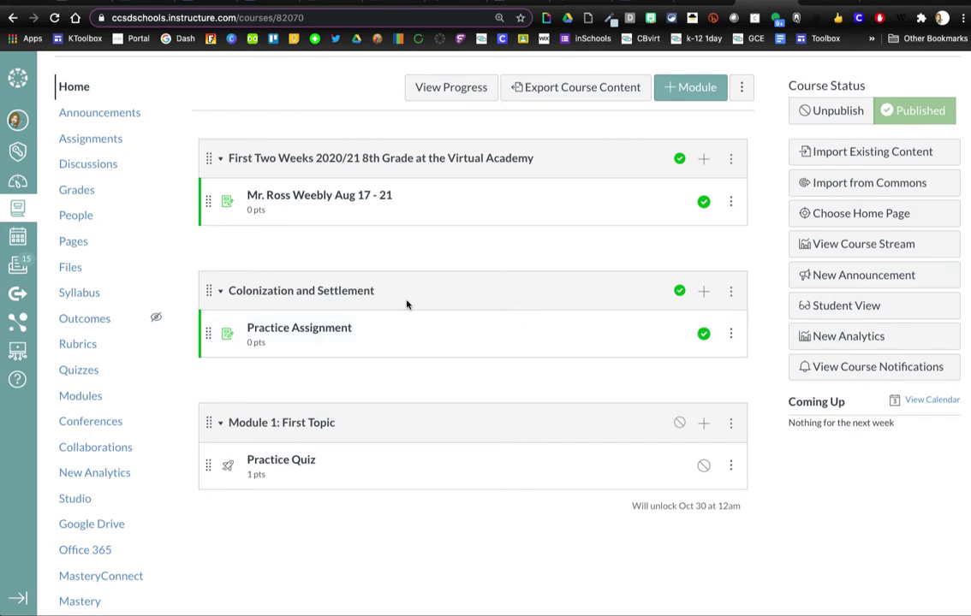
# Add a new assignment named "Google Assignment" to the Colonization and Settlement module
pyautogui.click(703, 292)
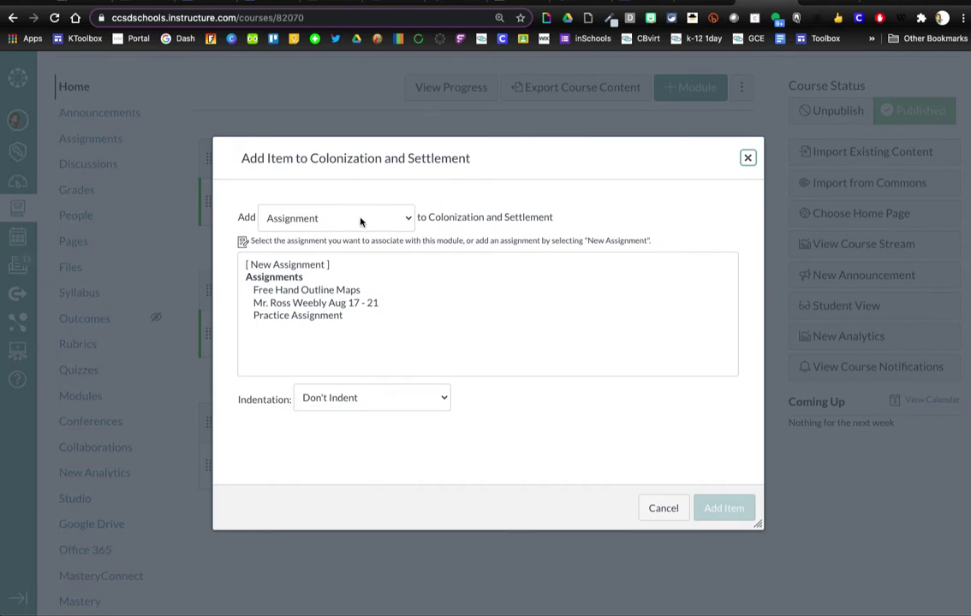
pyautogui.click(302, 266)
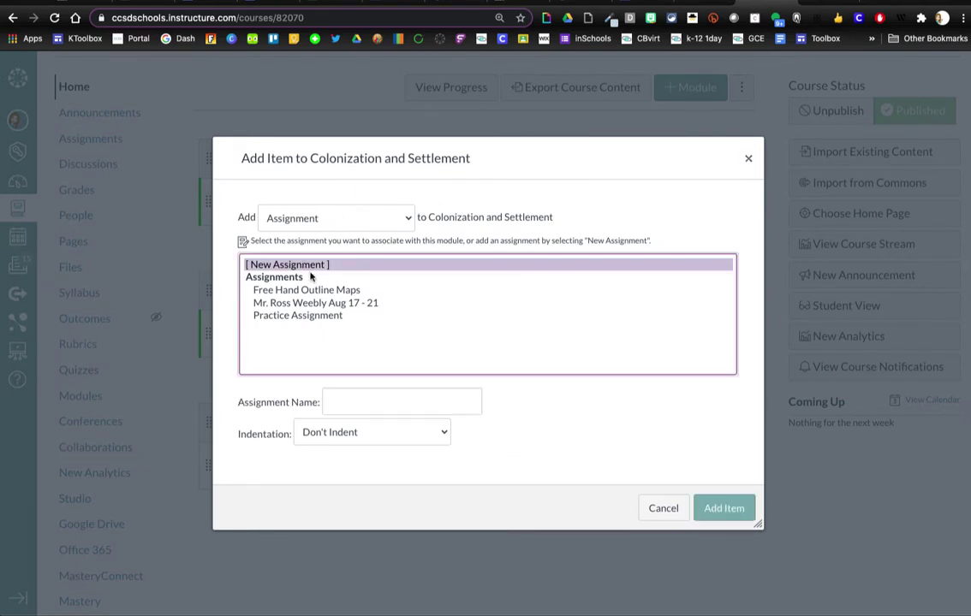
pyautogui.click(372, 394)
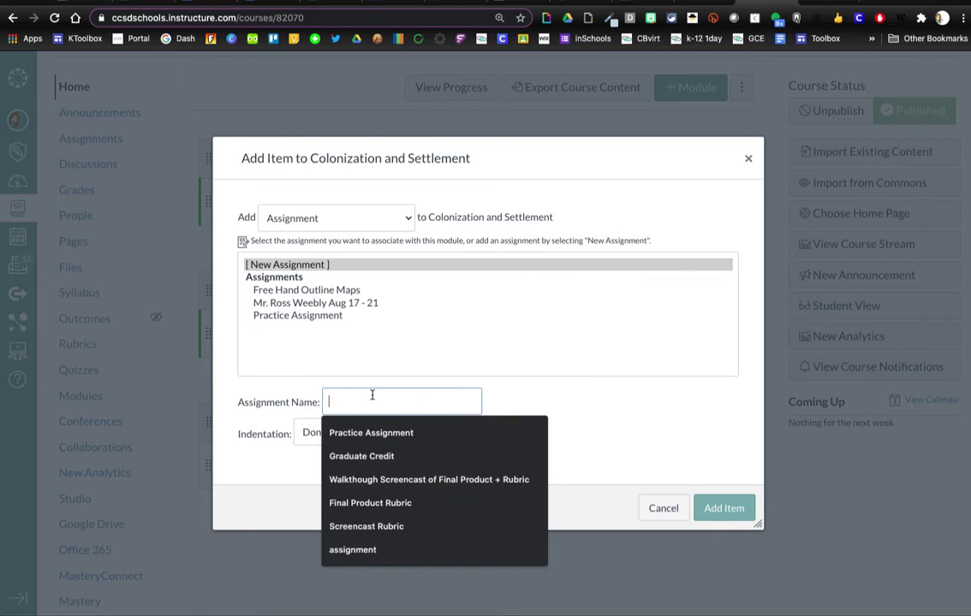
pyautogui.write('Google D')
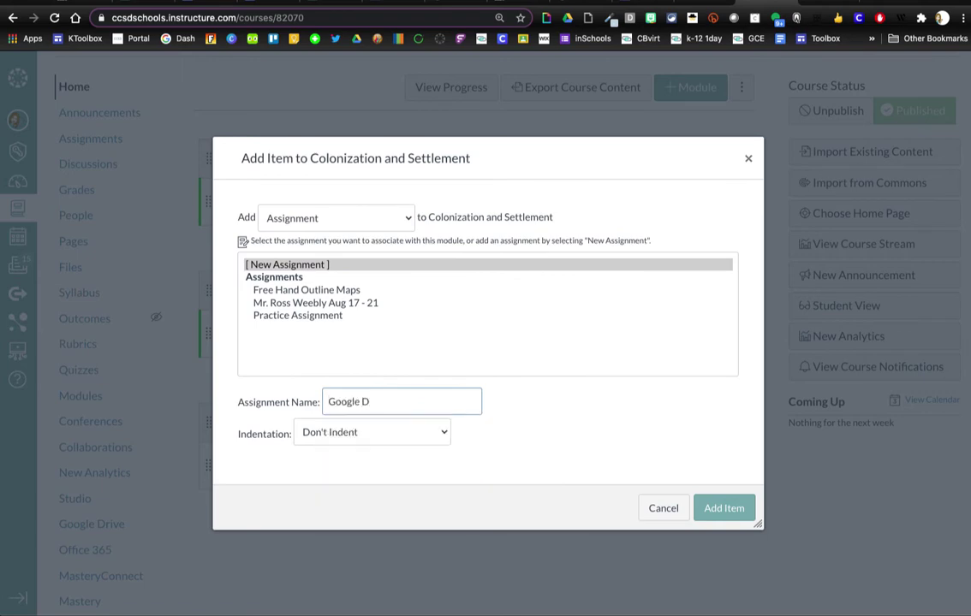
pyautogui.press('BackSpace')
pyautogui.write('Assignme')
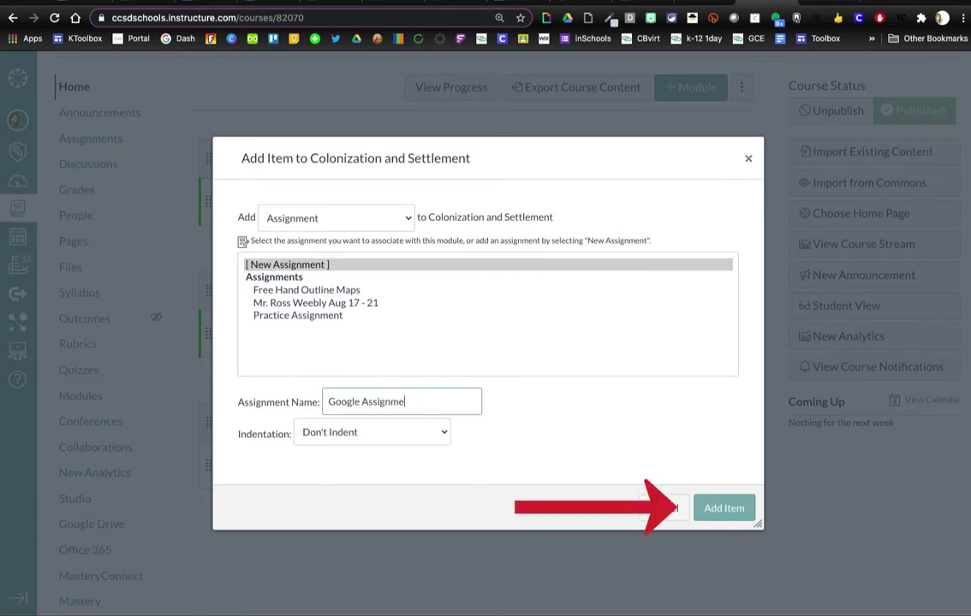
pyautogui.write('nt')
pyautogui.press('Return')
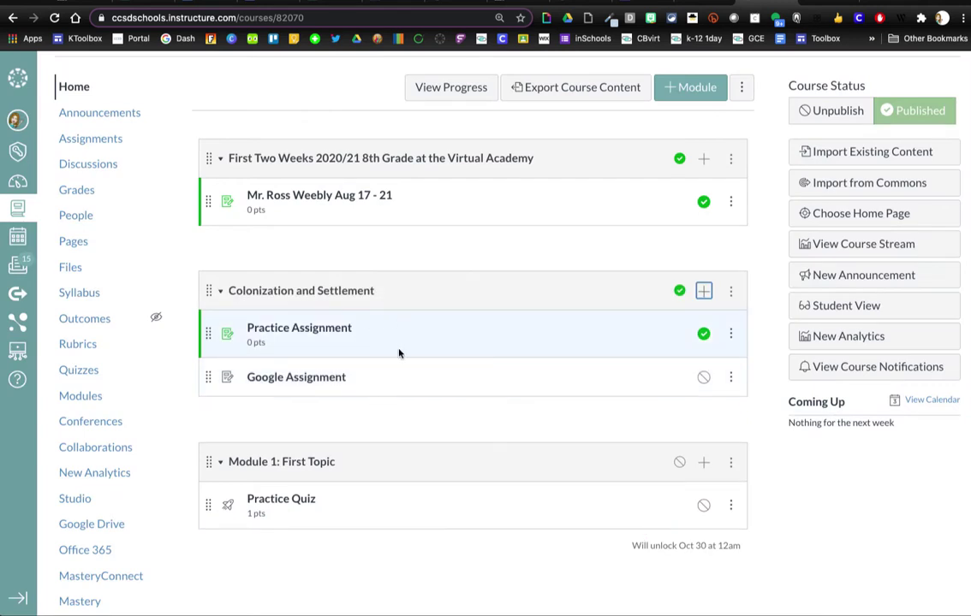
# Open Google Assignment for editing and enter "Please complete this work" as its description
pyautogui.click(298, 378)
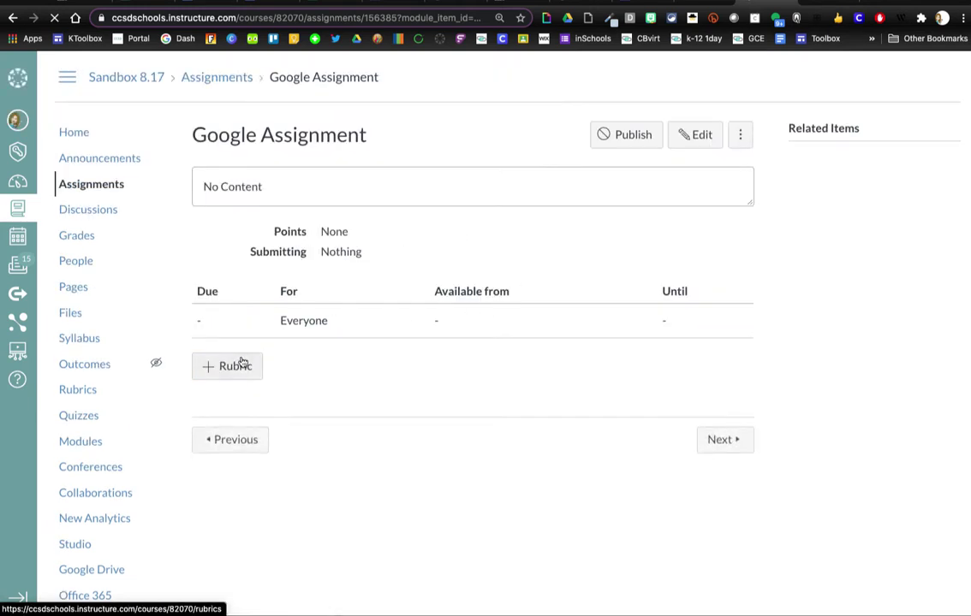
pyautogui.click(692, 143)
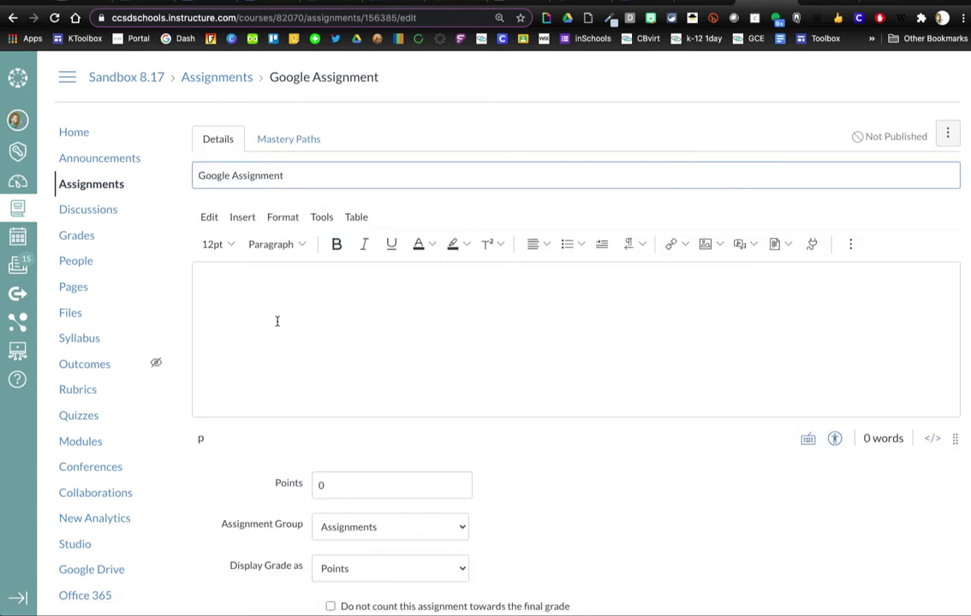
pyautogui.click(235, 300)
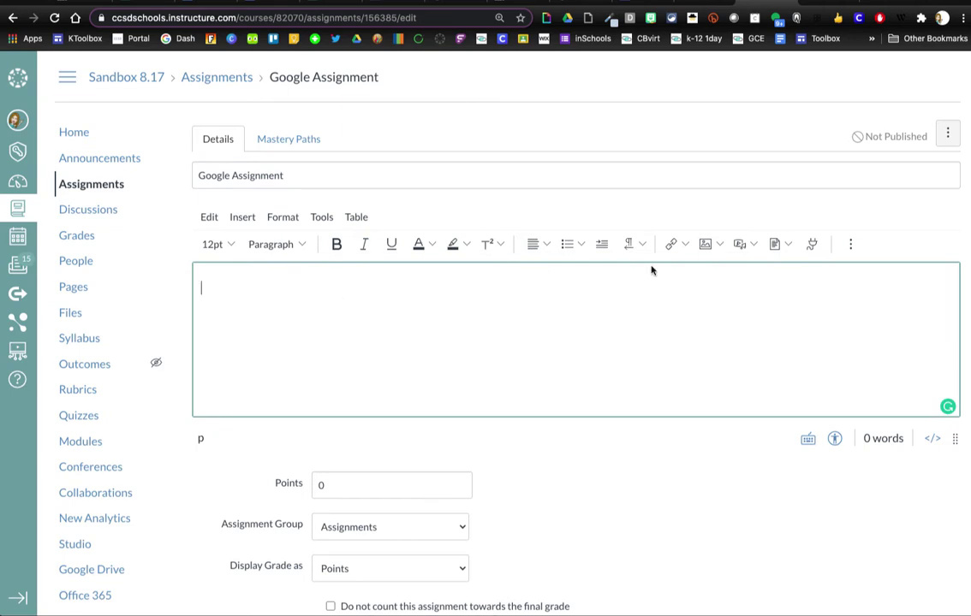
pyautogui.click(753, 246)
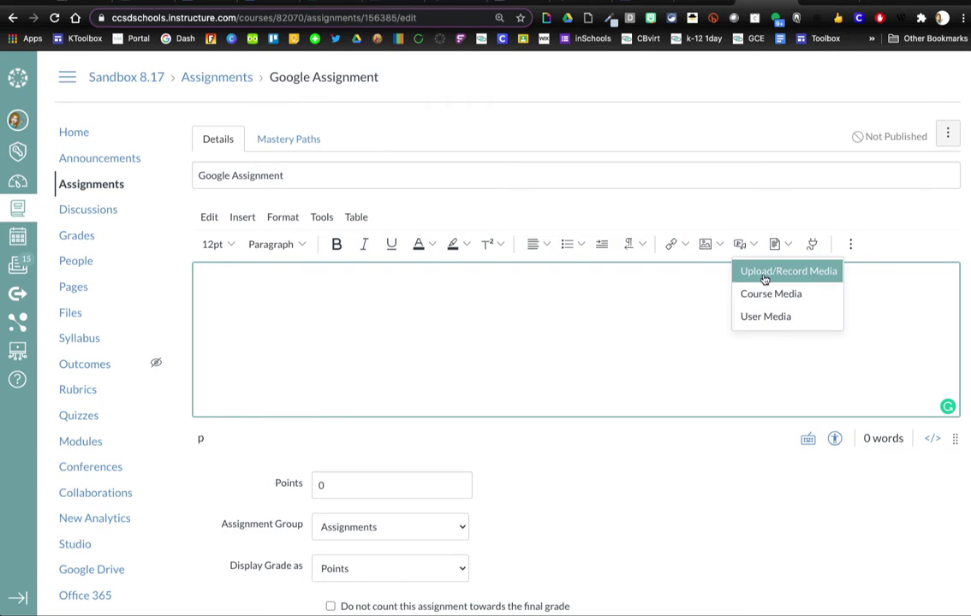
pyautogui.click(505, 296)
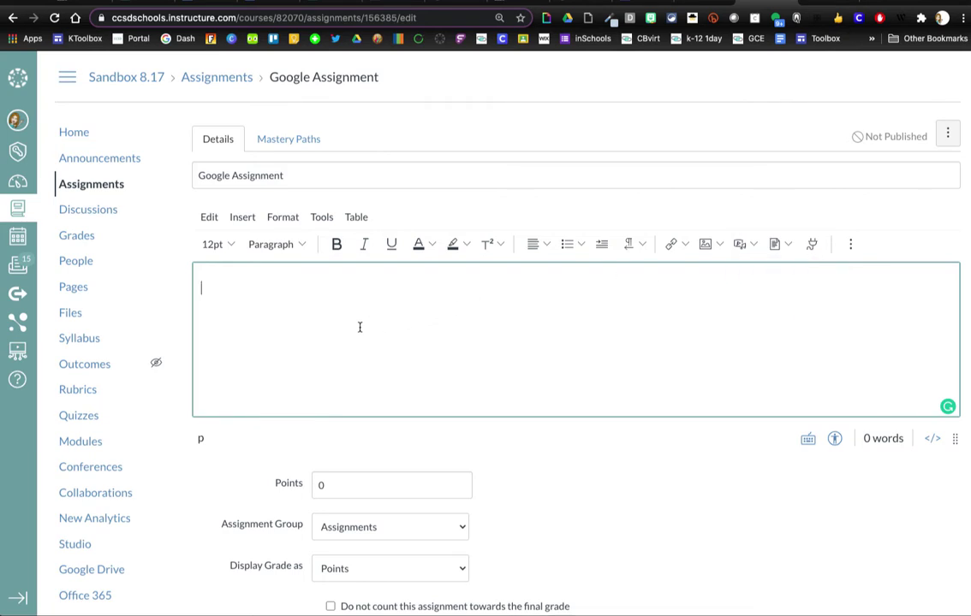
pyautogui.write('Please complete')
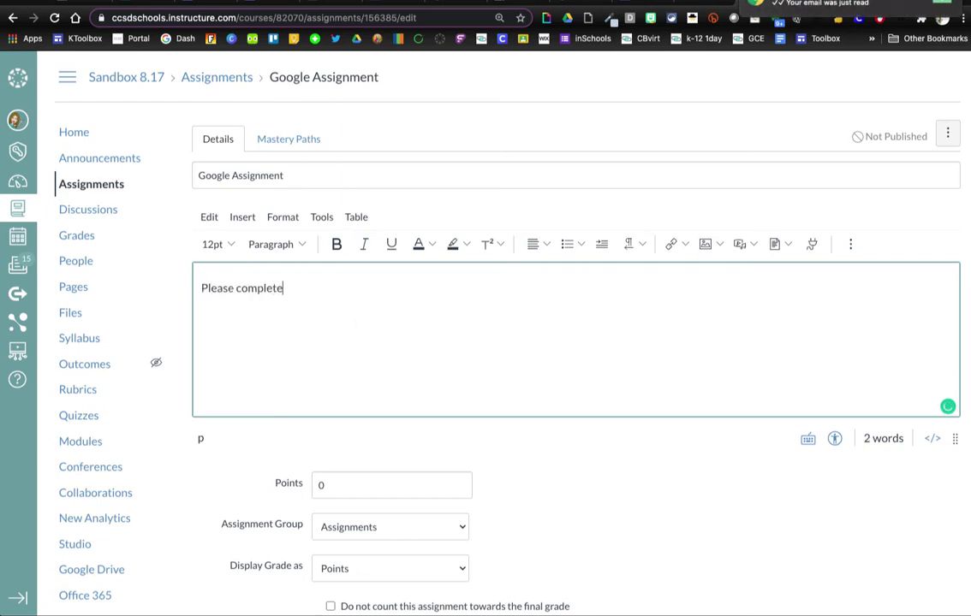
pyautogui.write(' this work')
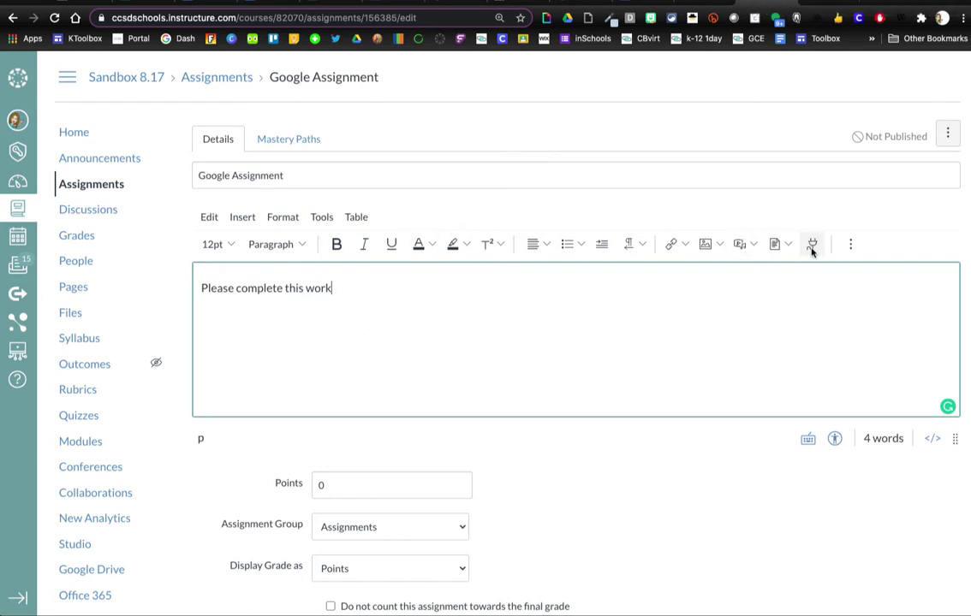
# Set the assignment's points to 10 and keep Points as the grade display option
pyautogui.scroll(-3, 710, 309)
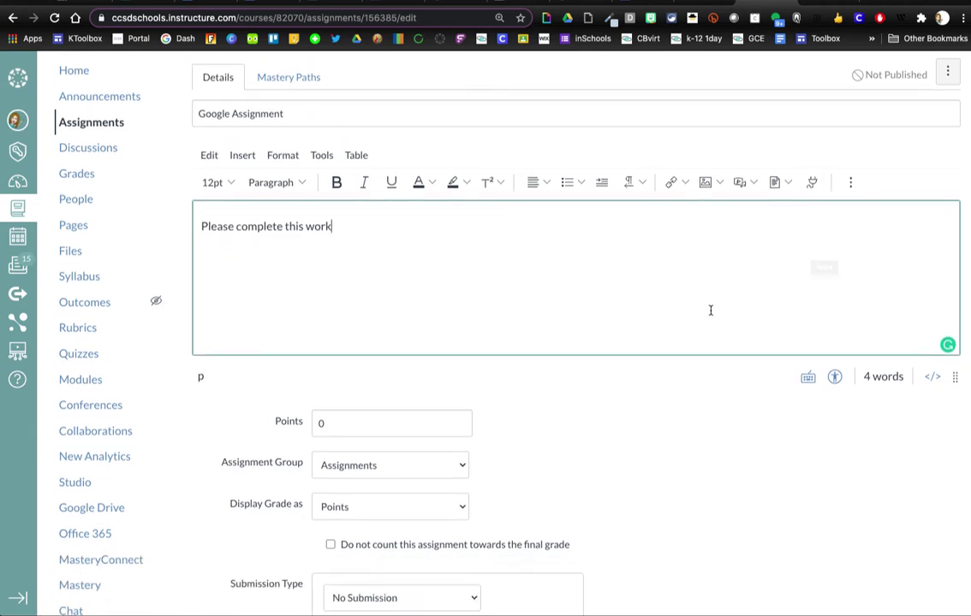
pyautogui.scroll(-2, 711, 314)
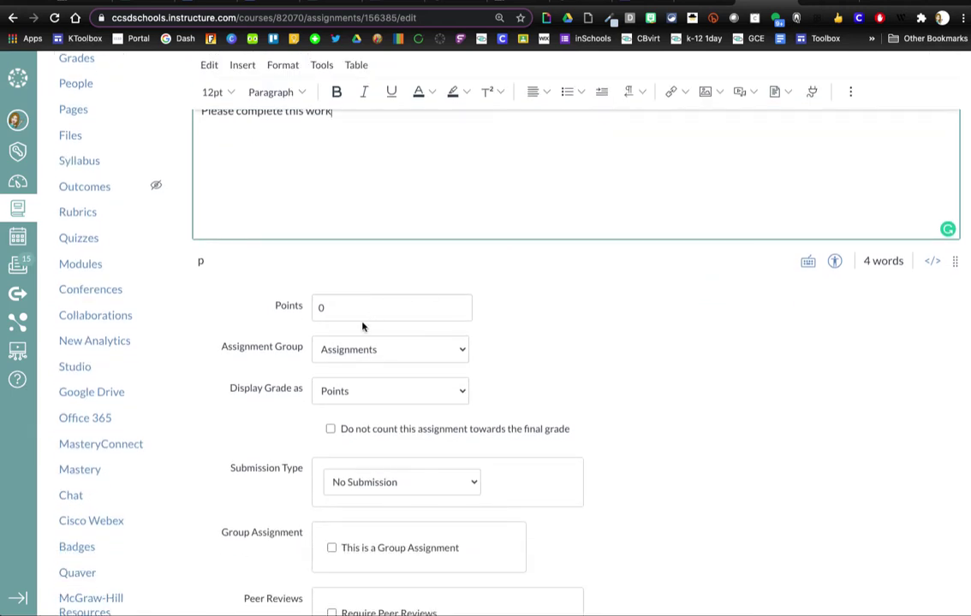
pyautogui.scroll(-2, 363, 331)
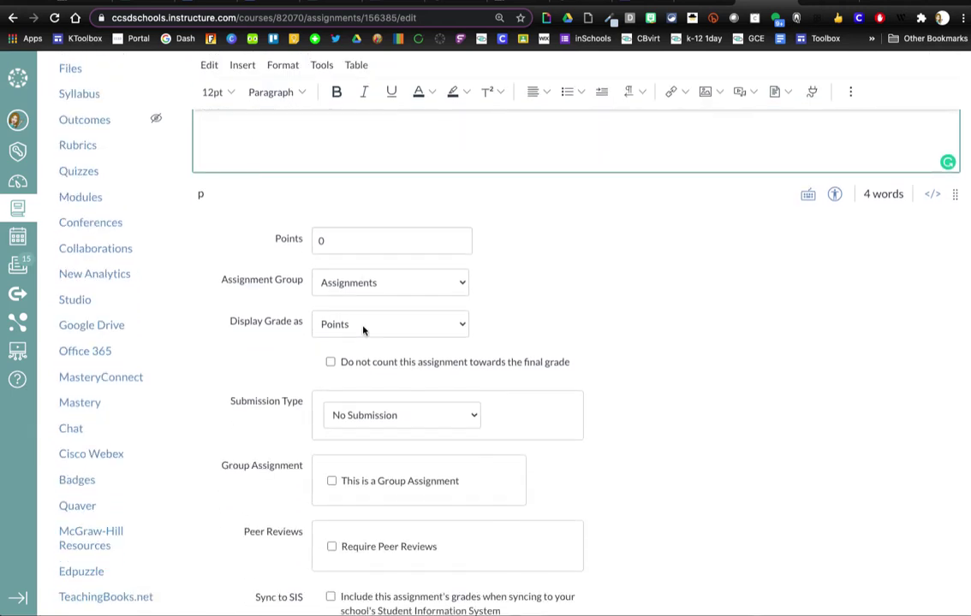
pyautogui.click(322, 241)
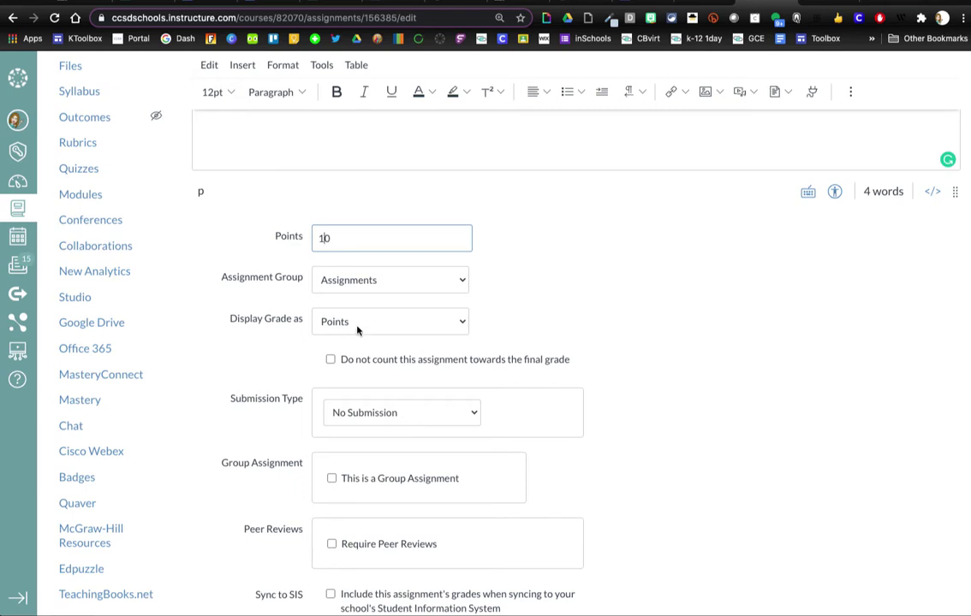
pyautogui.click(415, 326)
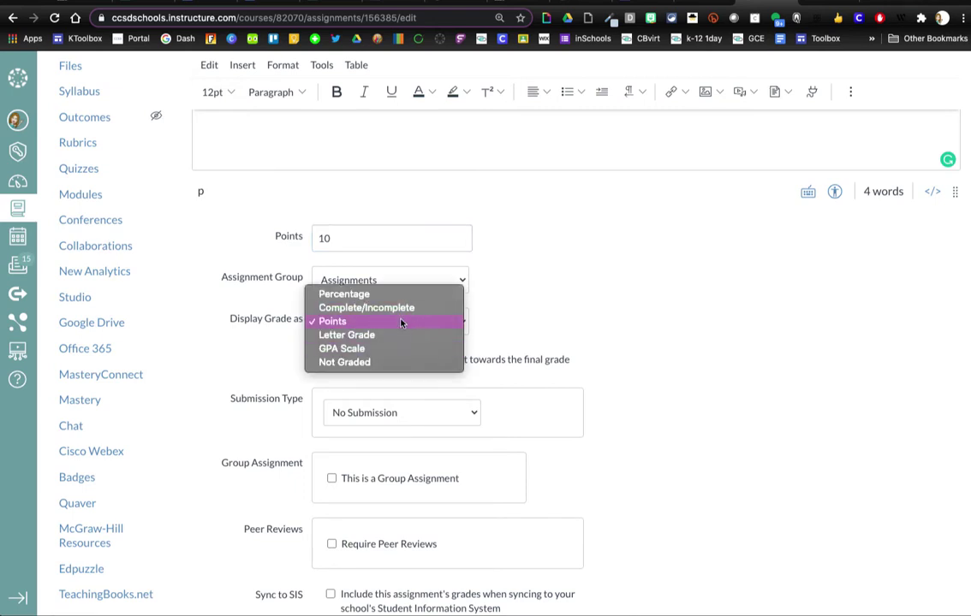
pyautogui.click(541, 326)
pyautogui.scroll(-1, 463, 371)
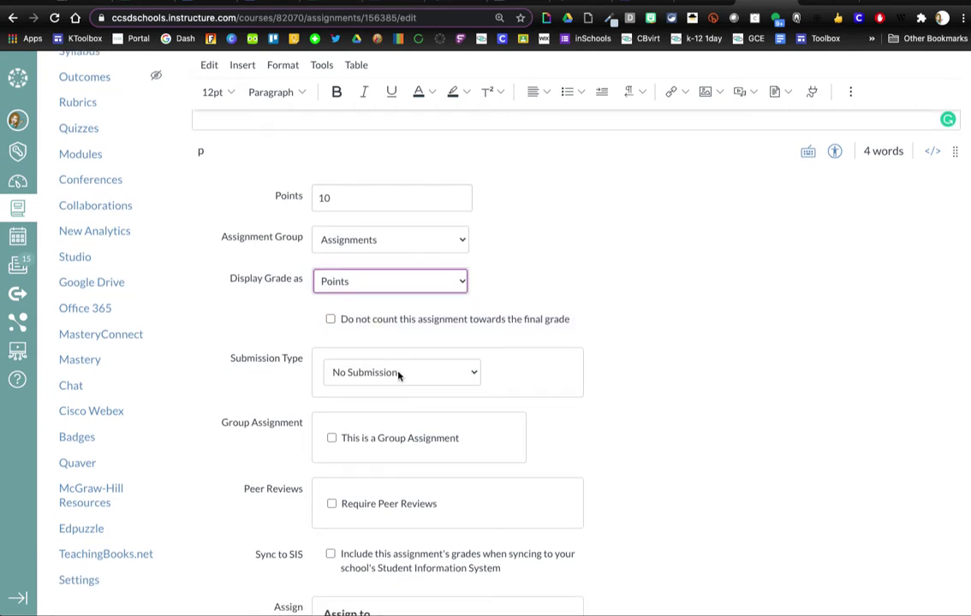
# Set the submission type to External Tool and choose Google Drive Cloud Assignment as the tool
pyautogui.click(471, 374)
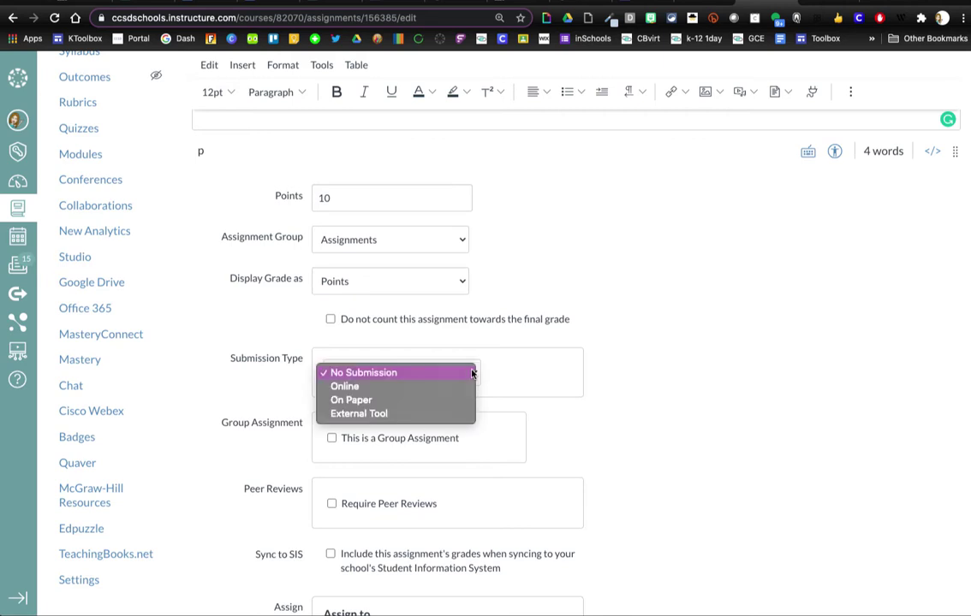
pyautogui.click(447, 414)
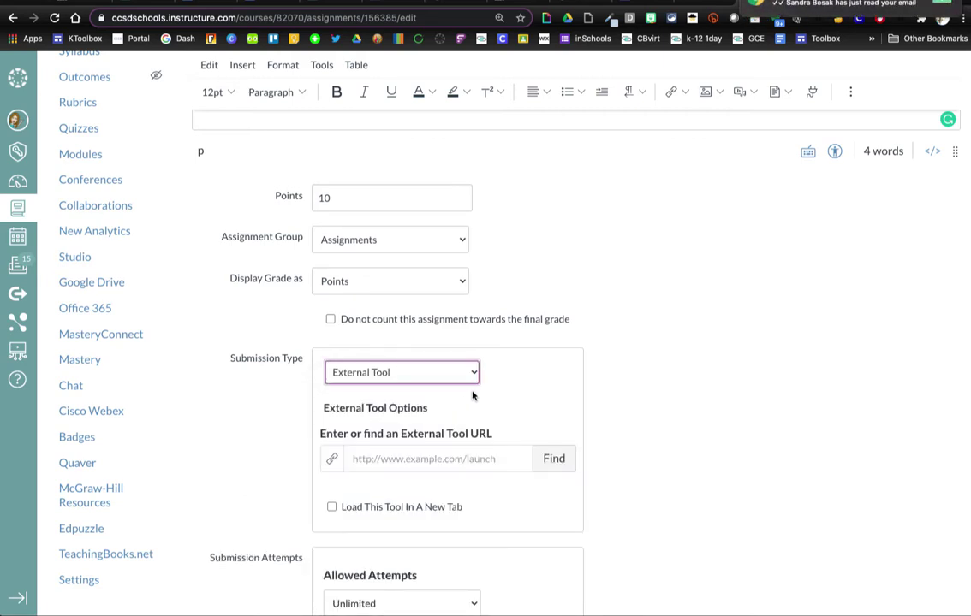
pyautogui.scroll(-1, 473, 396)
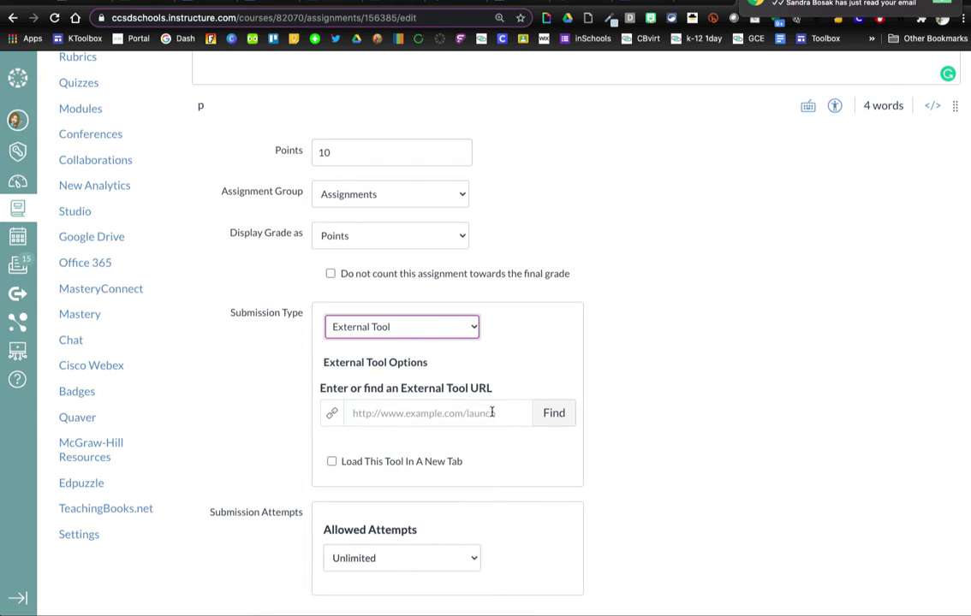
pyautogui.click(558, 414)
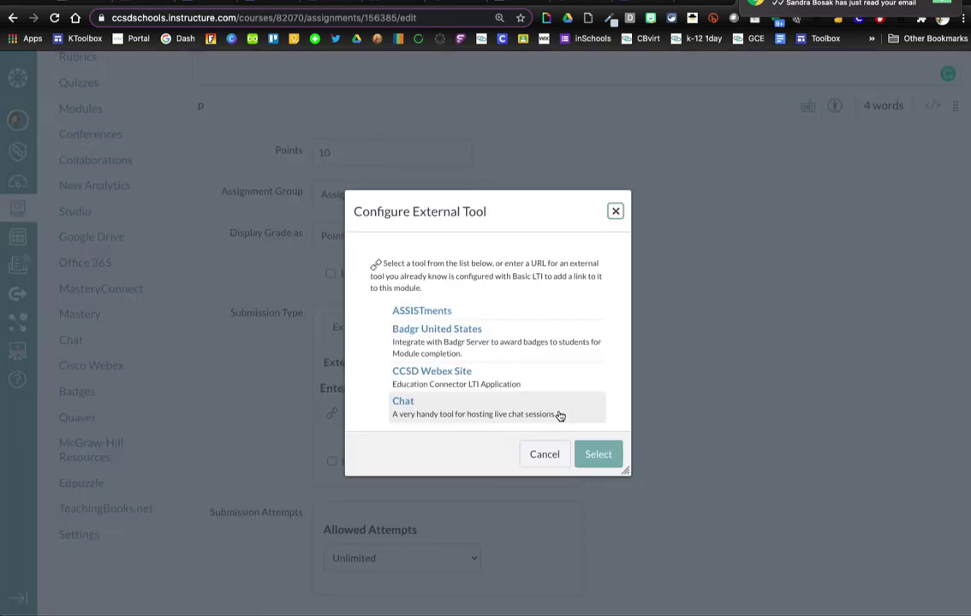
pyautogui.scroll(-2, 481, 376)
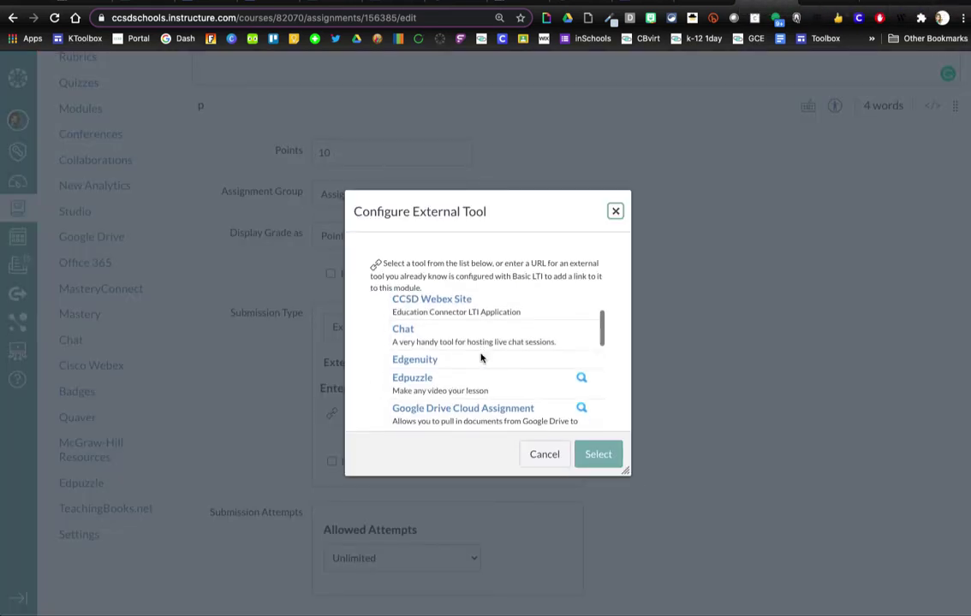
pyautogui.scroll(-1, 481, 357)
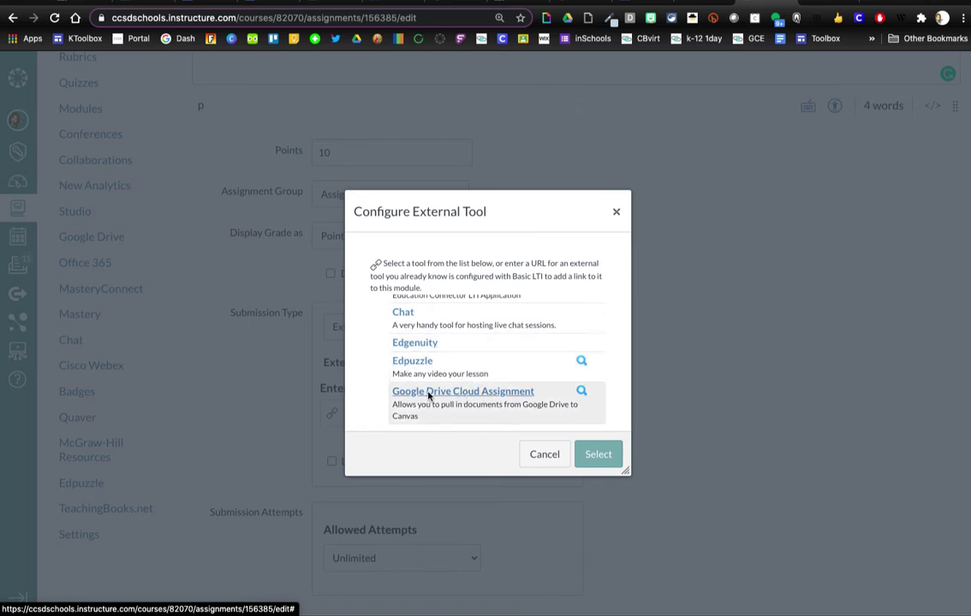
pyautogui.click(429, 396)
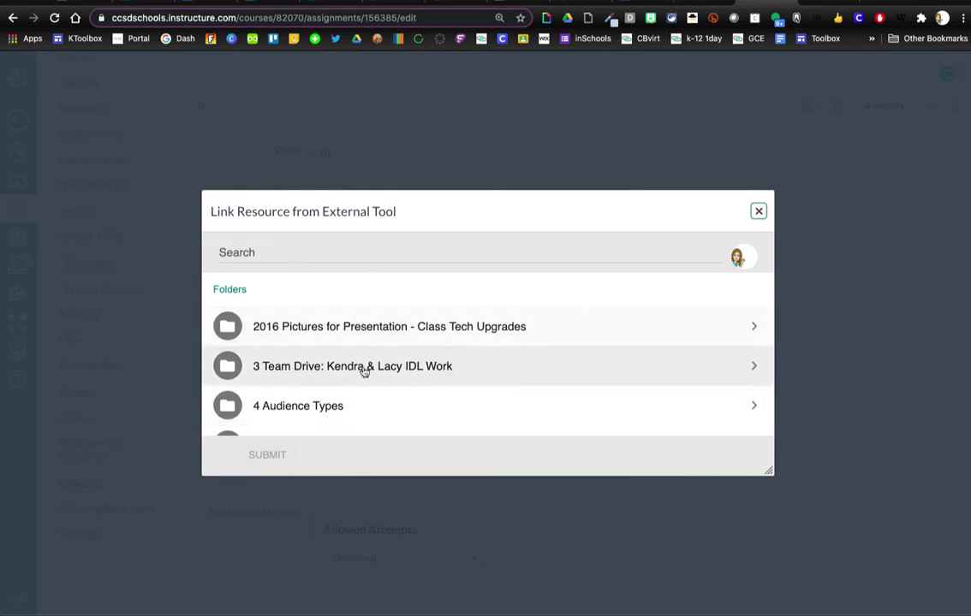
# Link the "2 Column Storyboard" document from Google Drive and confirm it as the assignment's external tool resource
pyautogui.scroll(-8, 366, 402)
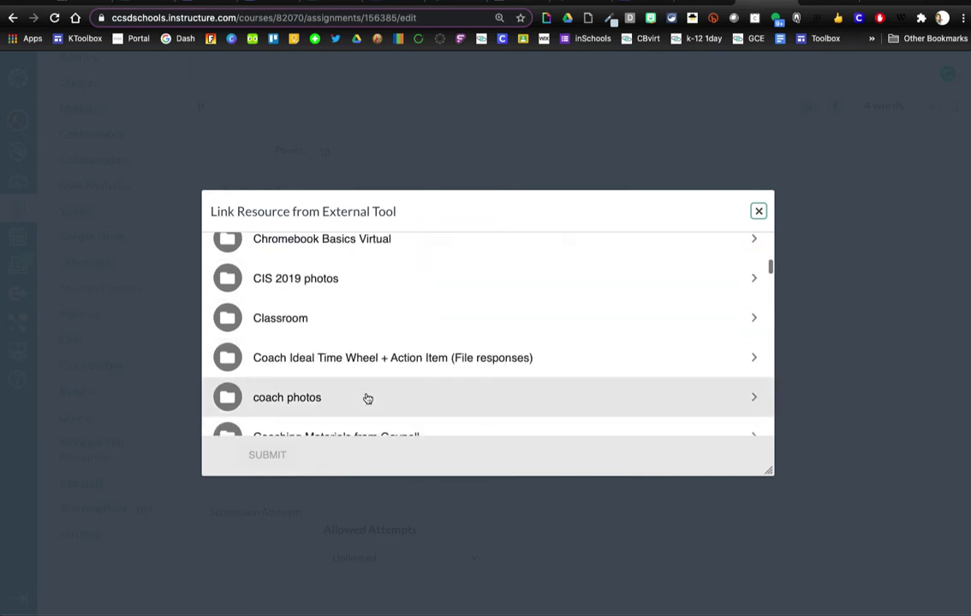
pyautogui.scroll(-10, 367, 398)
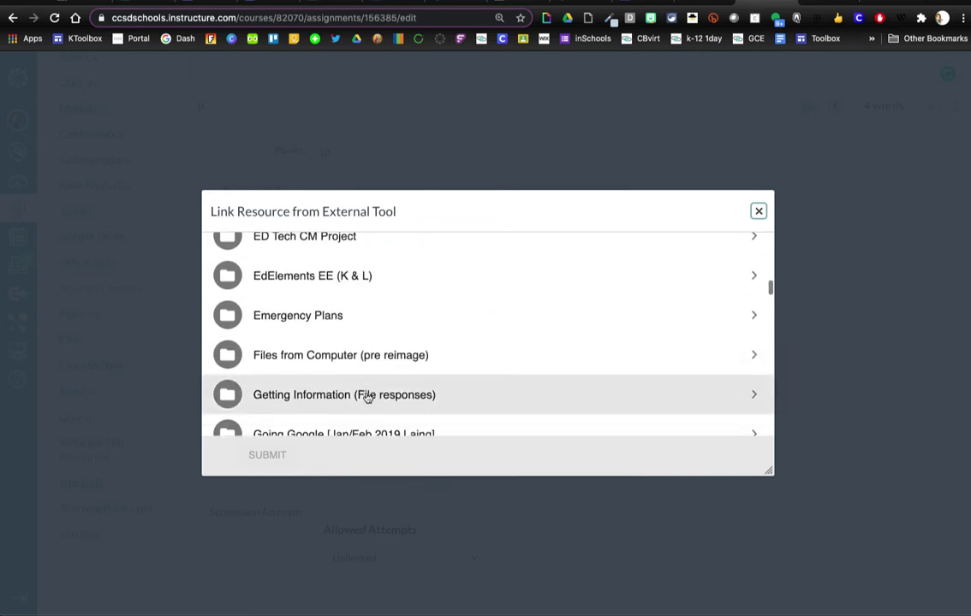
pyautogui.scroll(-15, 367, 398)
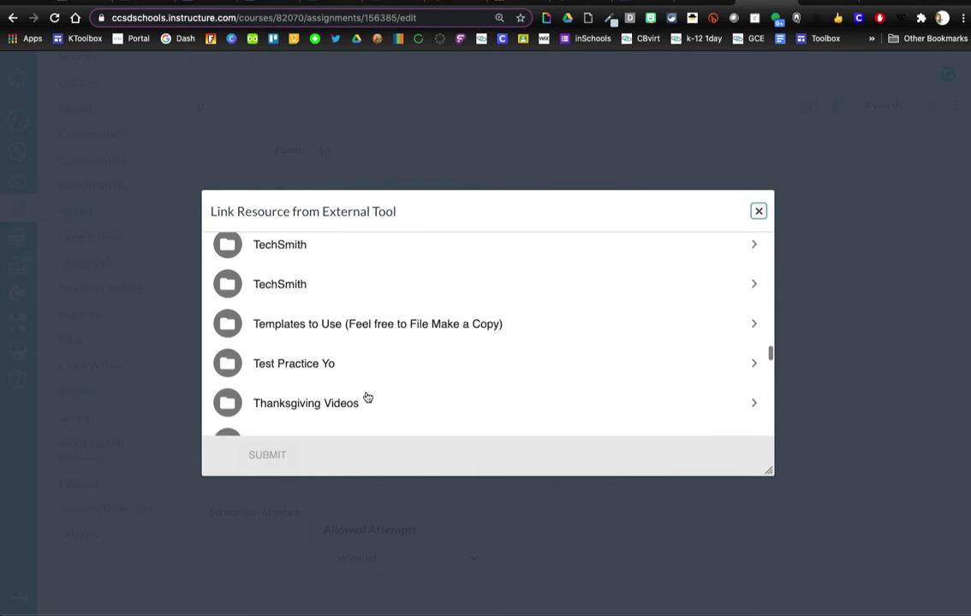
pyautogui.scroll(-1, 365, 398)
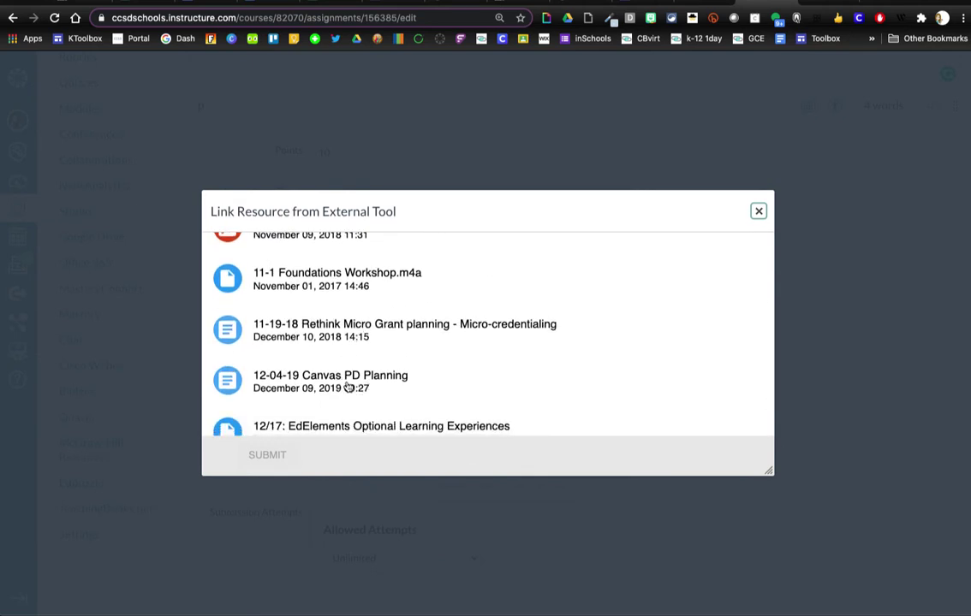
pyautogui.scroll(-5, 348, 387)
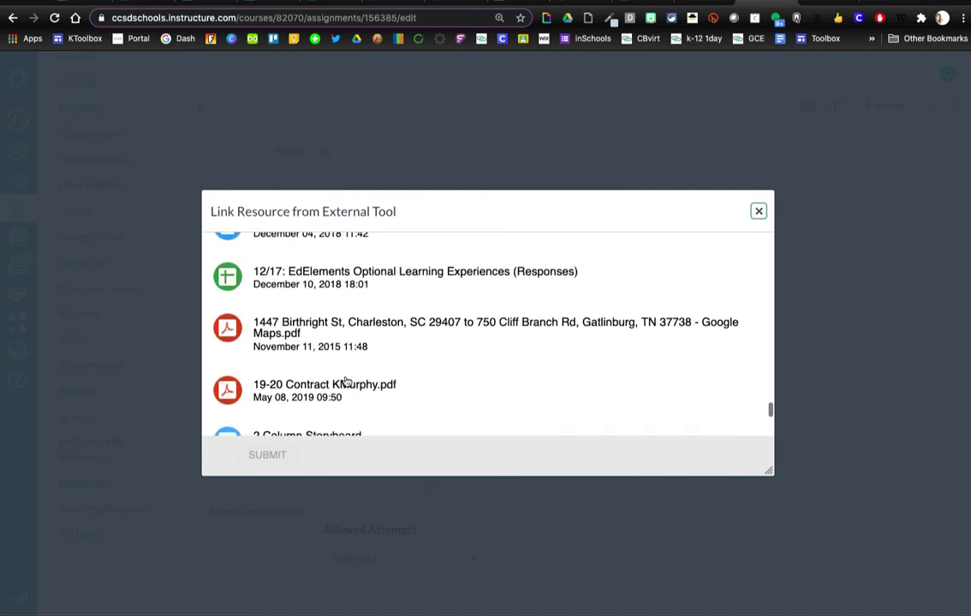
pyautogui.scroll(-2, 347, 382)
pyautogui.click(346, 380)
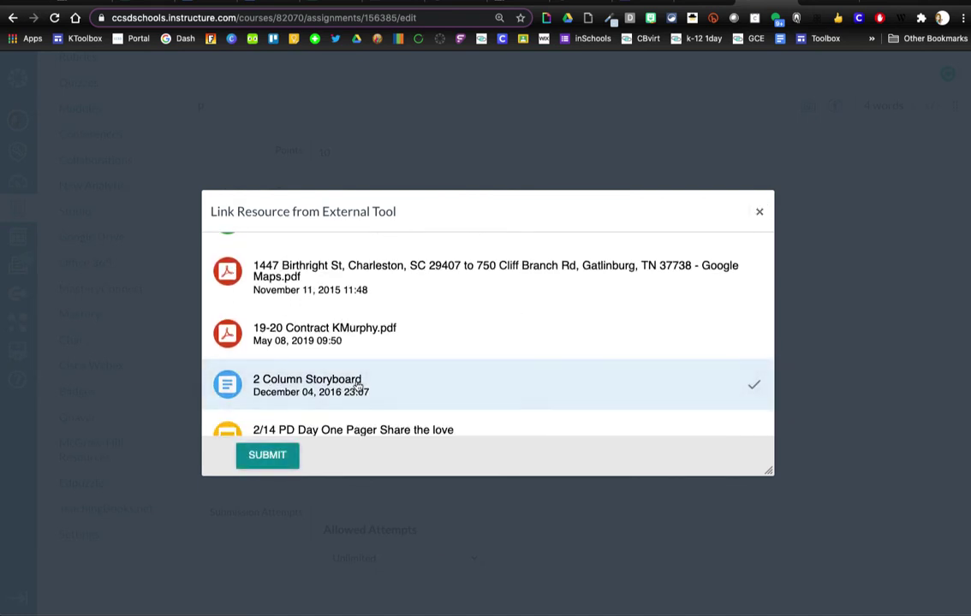
pyautogui.click(281, 456)
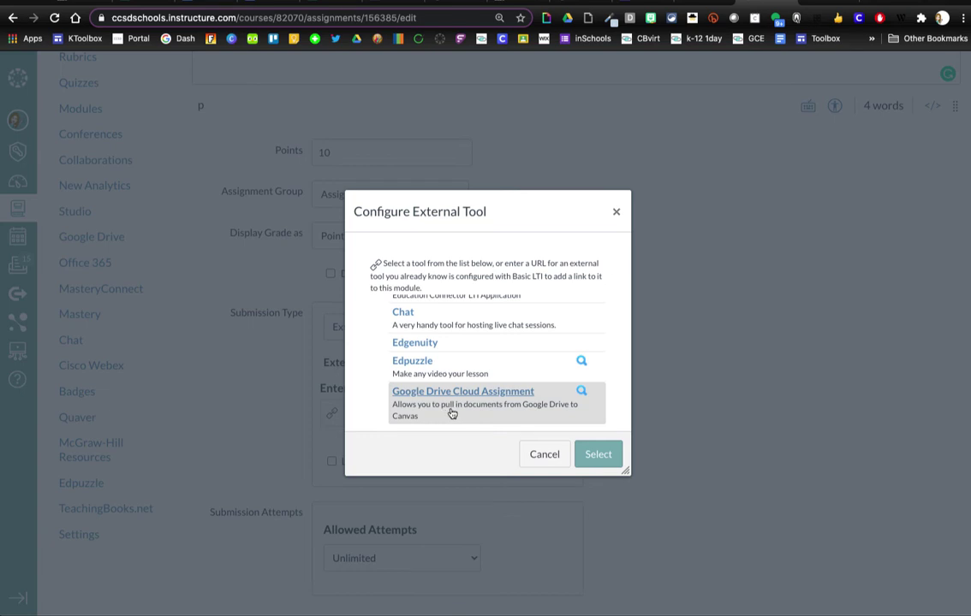
pyautogui.click(599, 455)
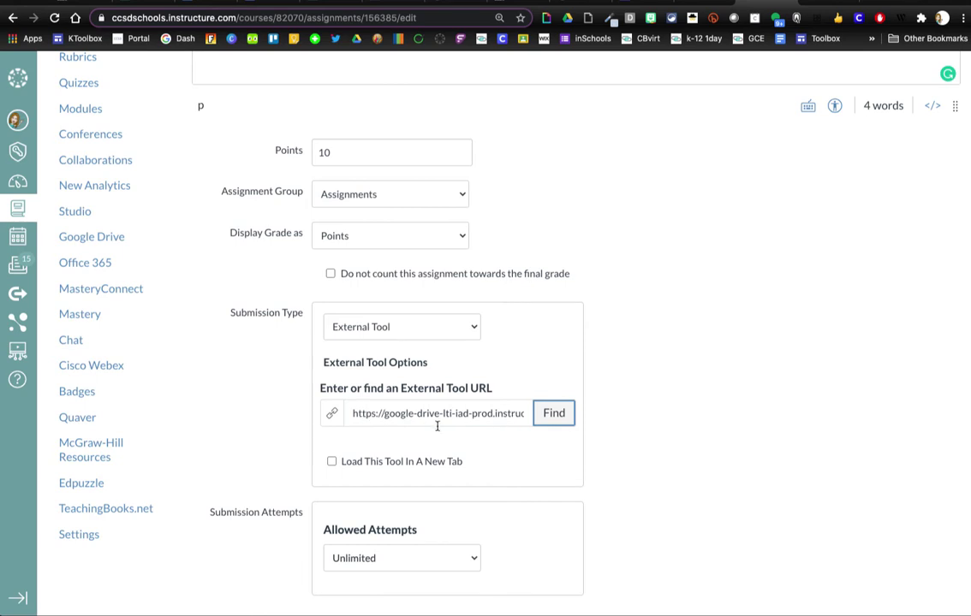
pyautogui.scroll(-1, 529, 438)
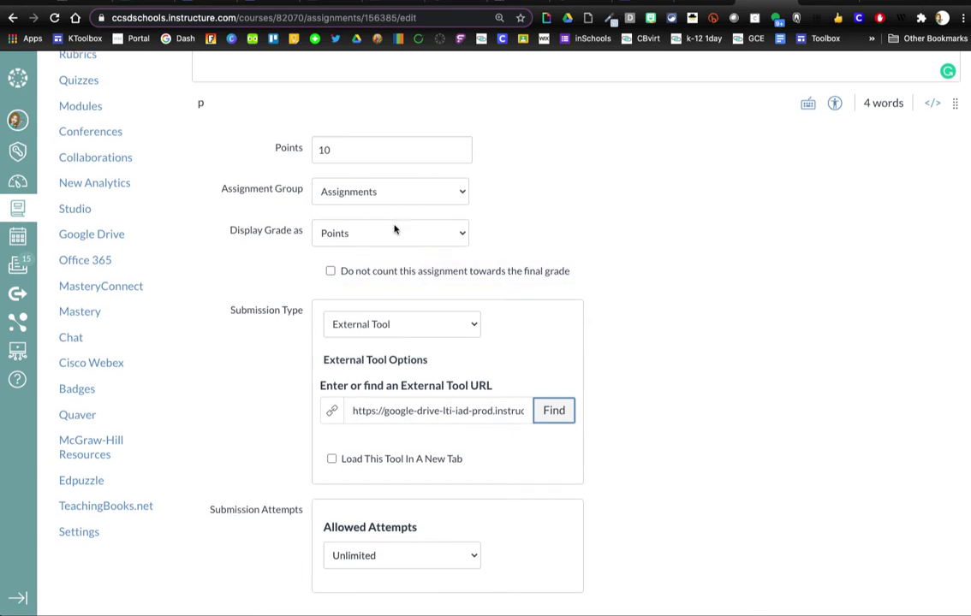
# Change the assignment's allowed submission attempts to Limited and set the number of attempts to 4
pyautogui.scroll(-1, 441, 445)
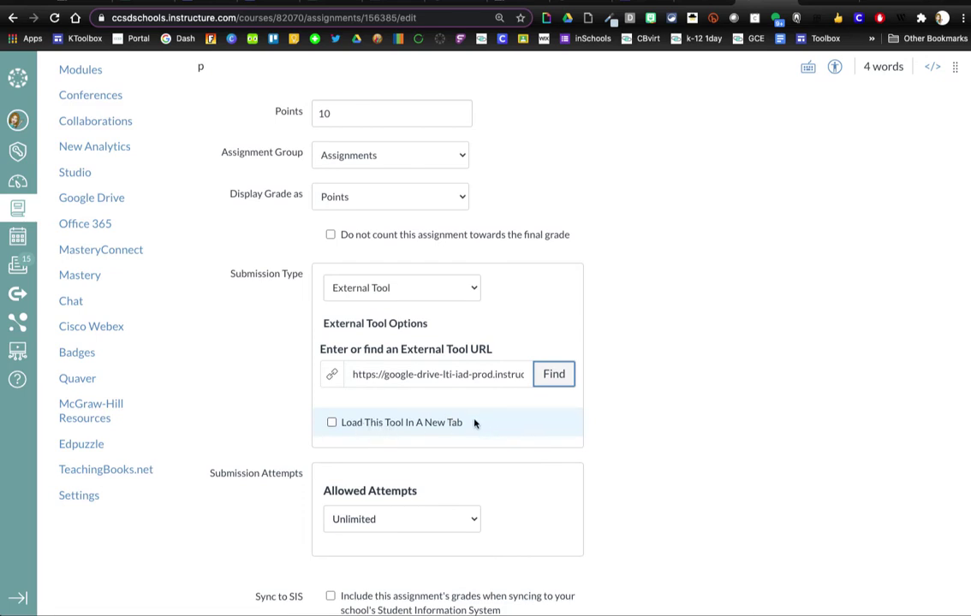
pyautogui.scroll(-1, 454, 390)
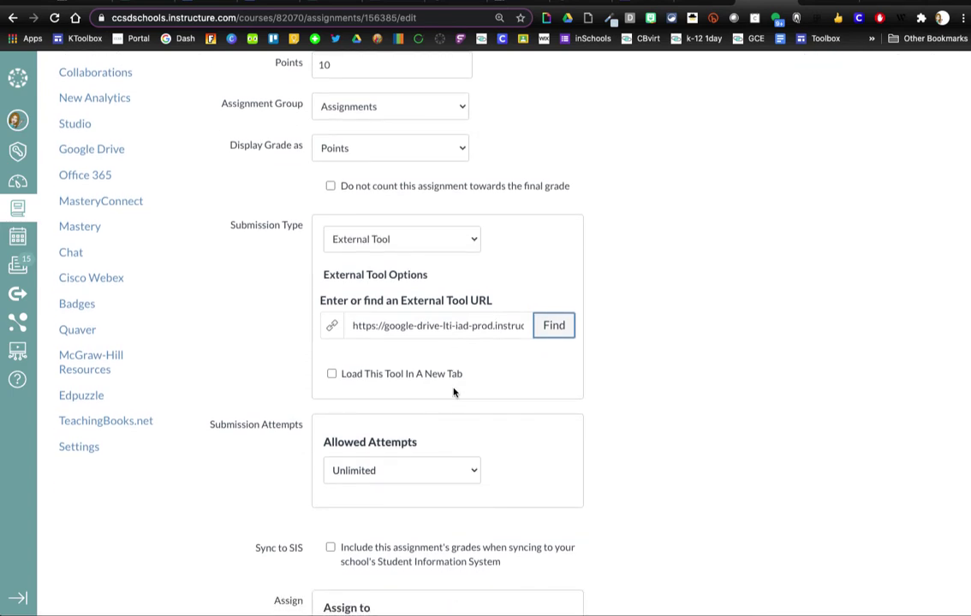
pyautogui.click(427, 476)
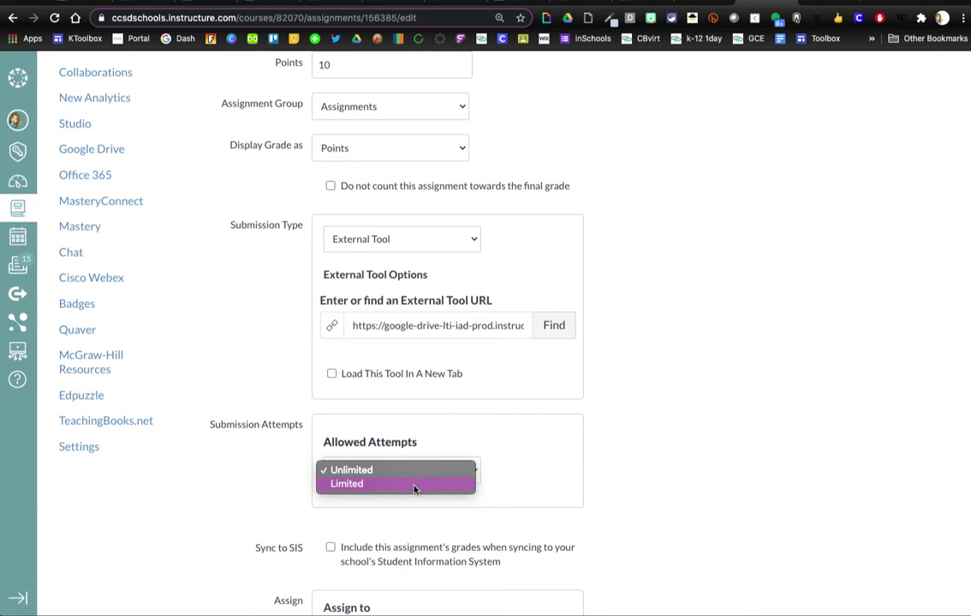
pyautogui.click(414, 486)
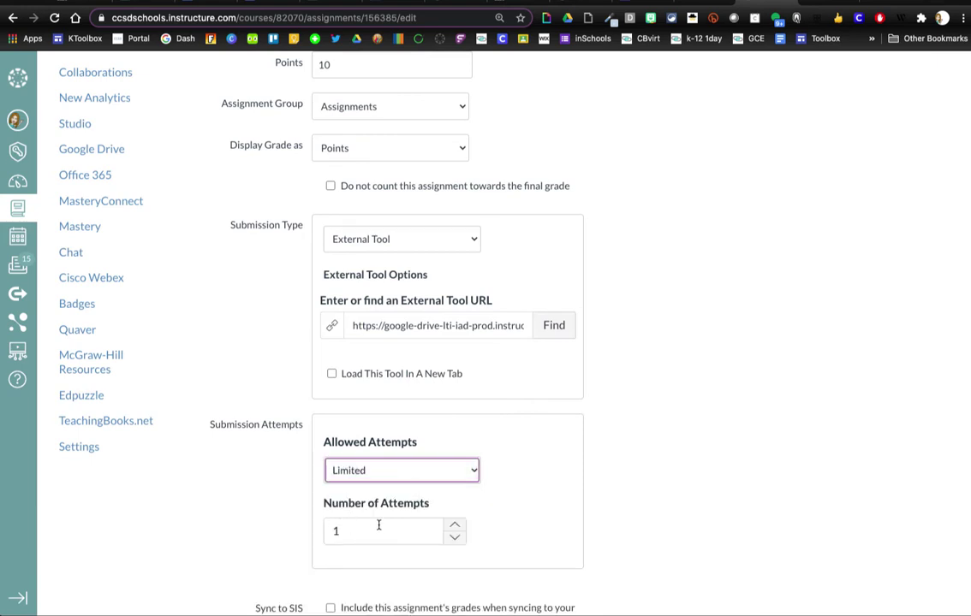
pyautogui.scroll(-3, 514, 422)
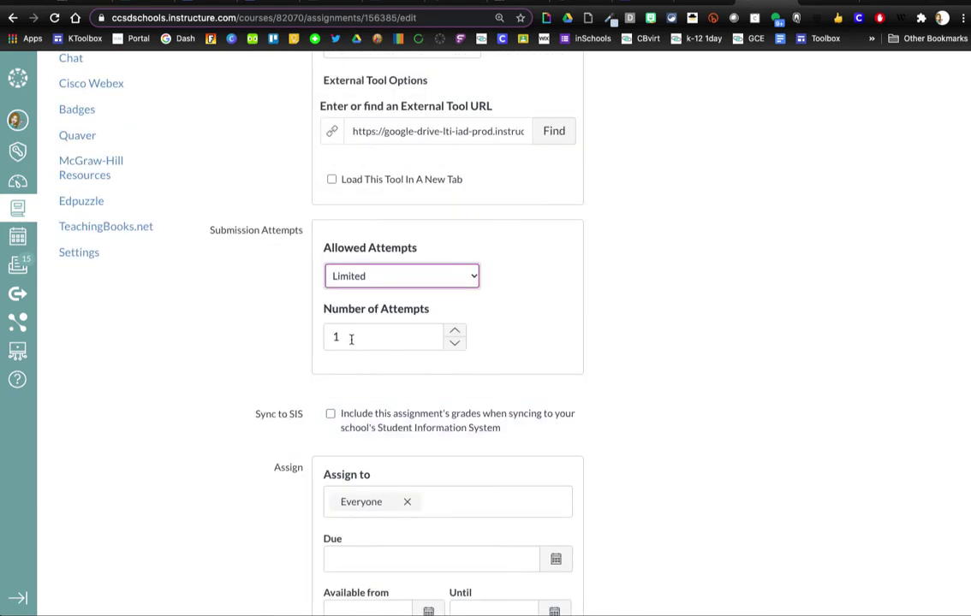
pyautogui.click(455, 332)
pyautogui.click(455, 332)
pyautogui.click(454, 332)
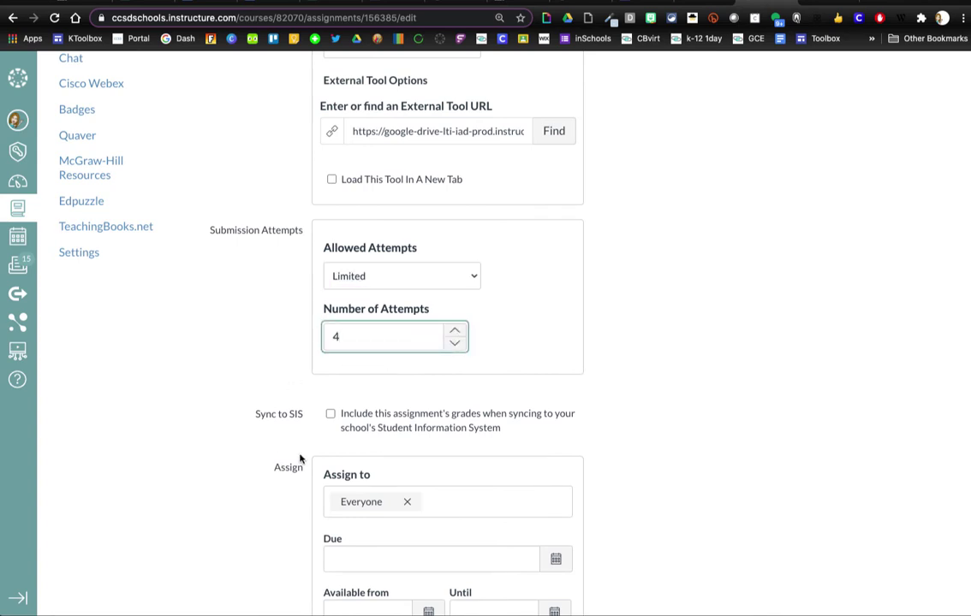
# Save the assignment settings, then publish Google Assignment in the Colonization and Settlement module
pyautogui.scroll(-2, 461, 425)
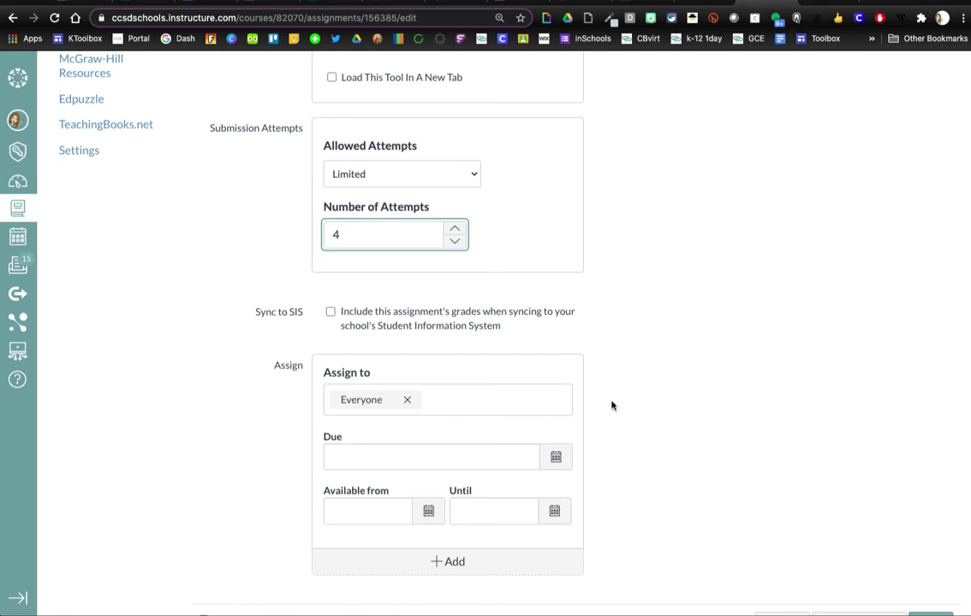
pyautogui.scroll(-1, 673, 409)
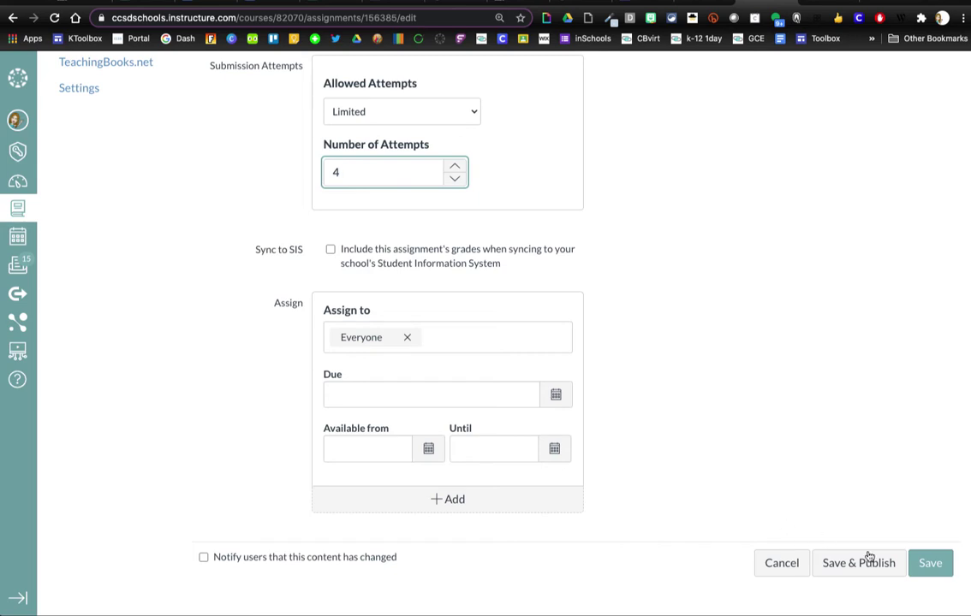
pyautogui.click(927, 565)
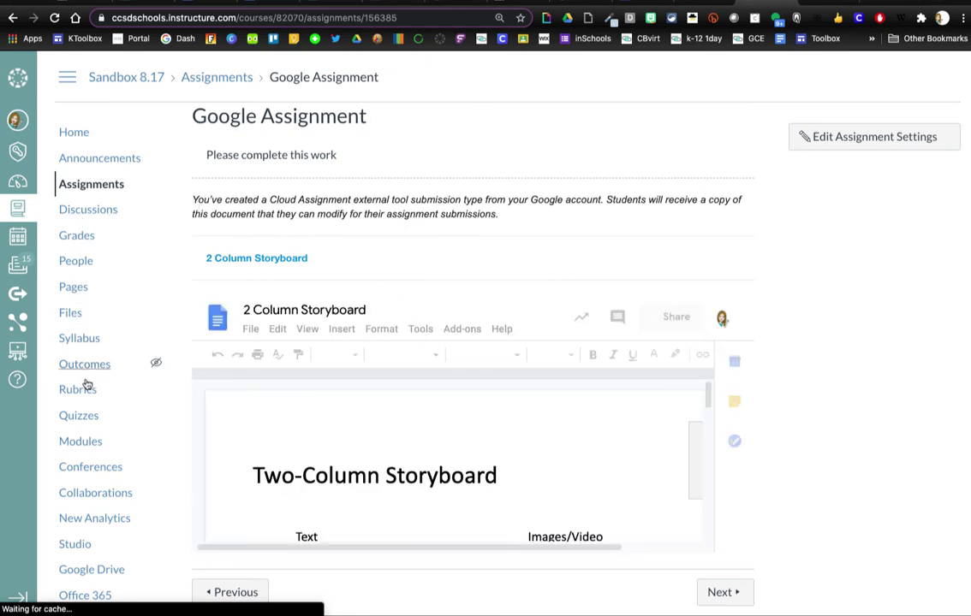
pyautogui.click(89, 441)
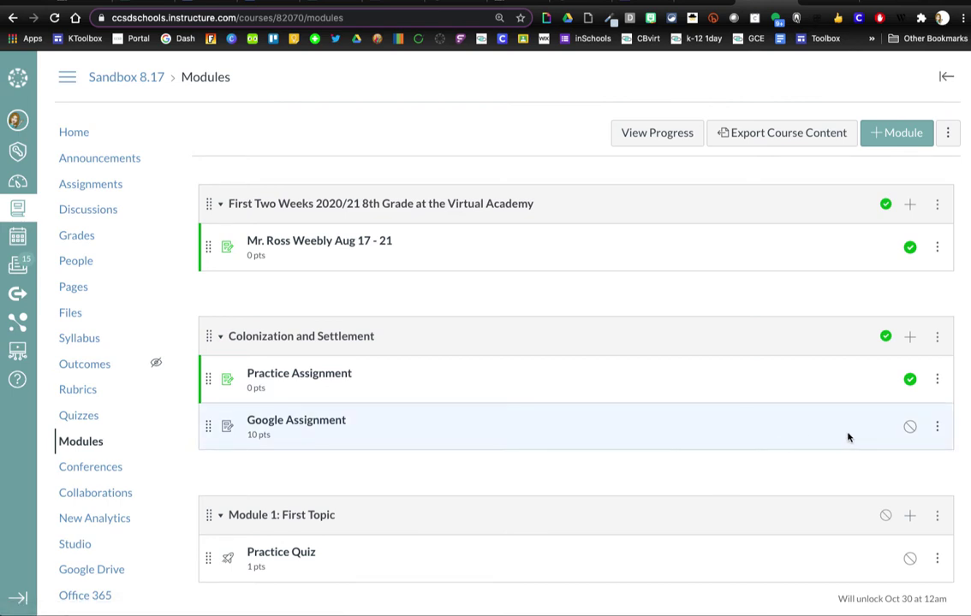
pyautogui.click(910, 428)
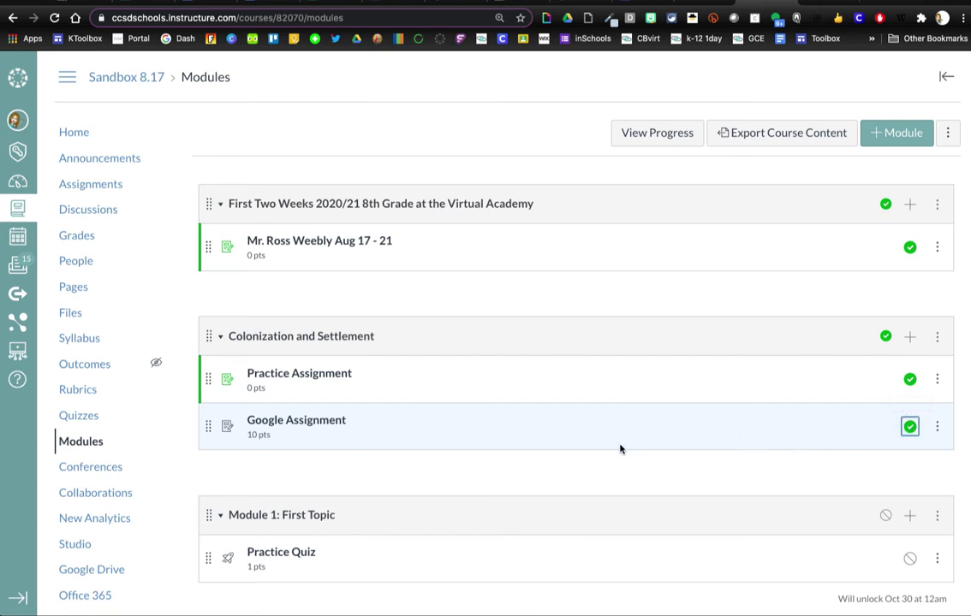
# Switch to the student's browser window and enter "fdafdafd" in the Text column of Google Assignment's embedded 2 Column Storyboard document
pyautogui.hotkey('ctrl', 'Up')
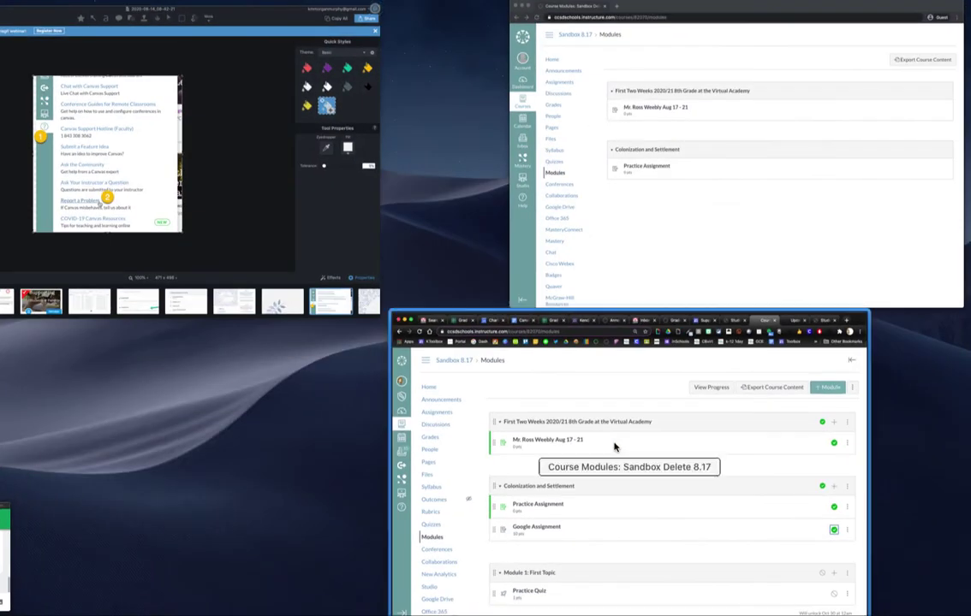
pyautogui.click(789, 202)
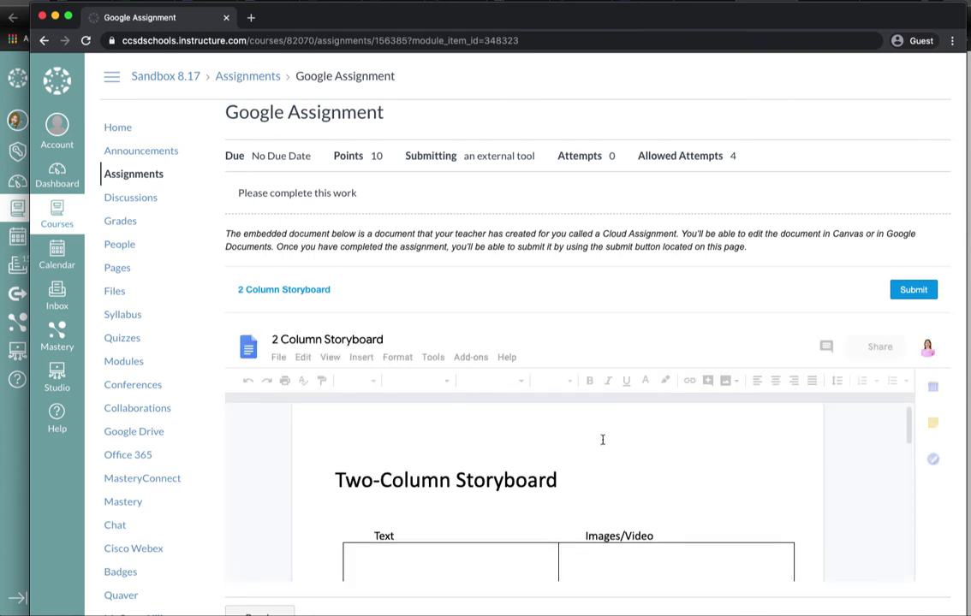
pyautogui.scroll(-5, 514, 497)
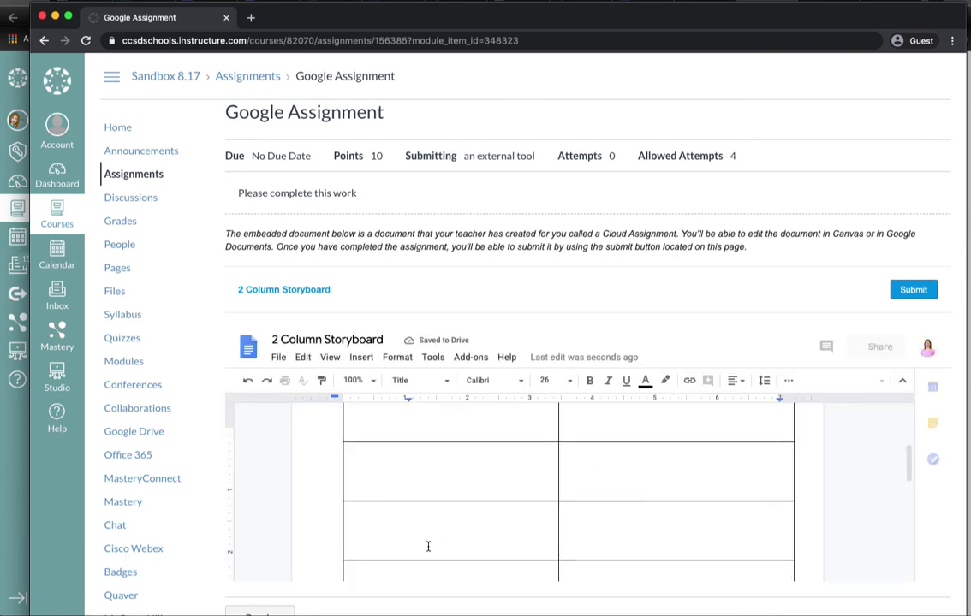
pyautogui.click(387, 464)
pyautogui.write('fdafdaf')
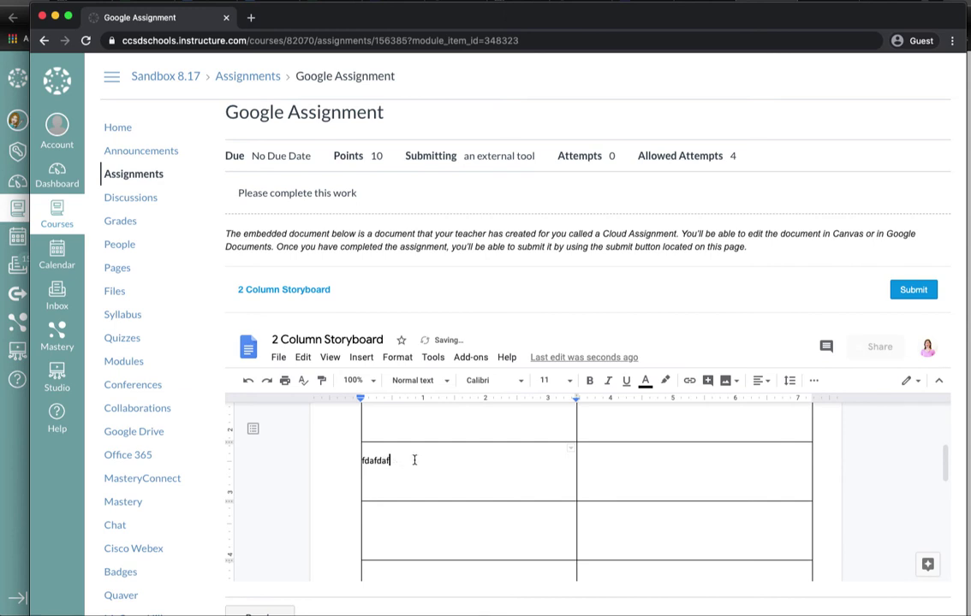
pyautogui.write('d')
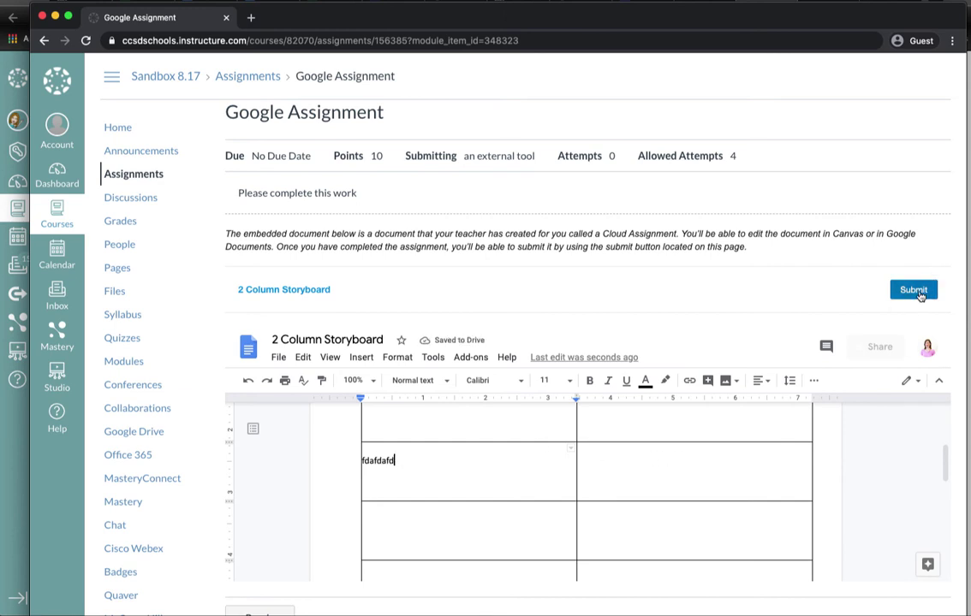
# Submit the student's 2 Column Storyboard document for Google Assignment and look through the submitted copy
pyautogui.click(913, 290)
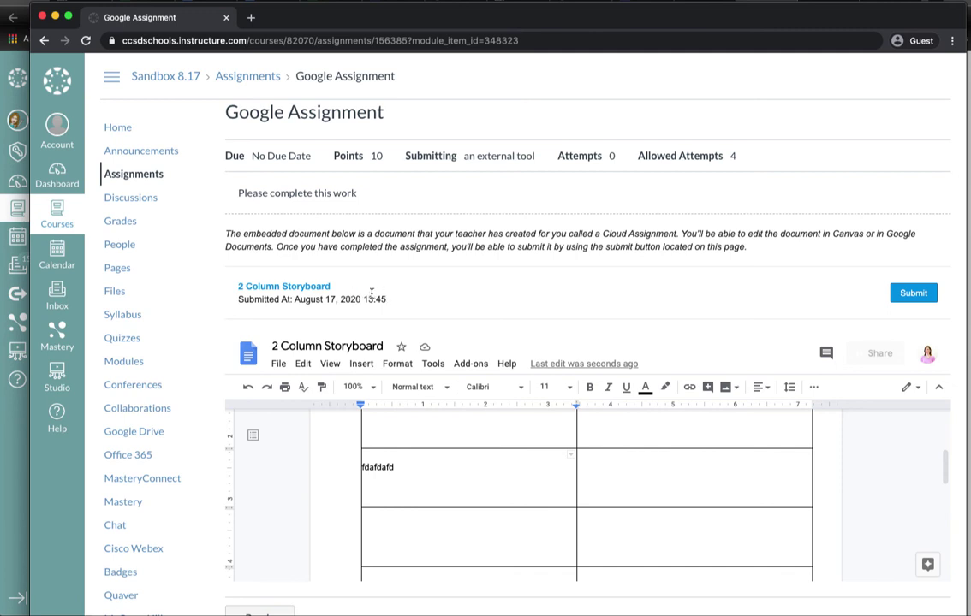
pyautogui.scroll(-1, 565, 384)
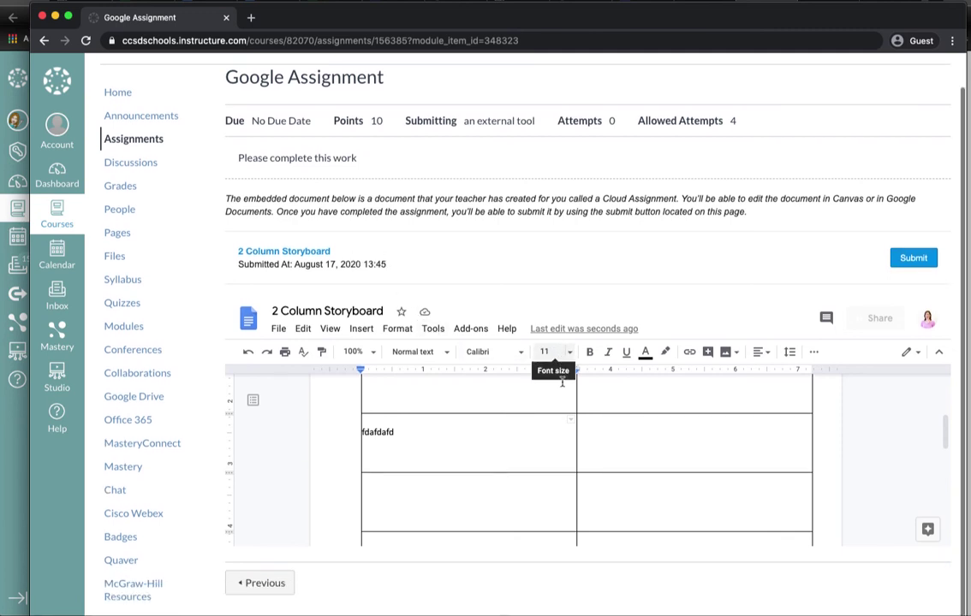
pyautogui.scroll(5, 294, 463)
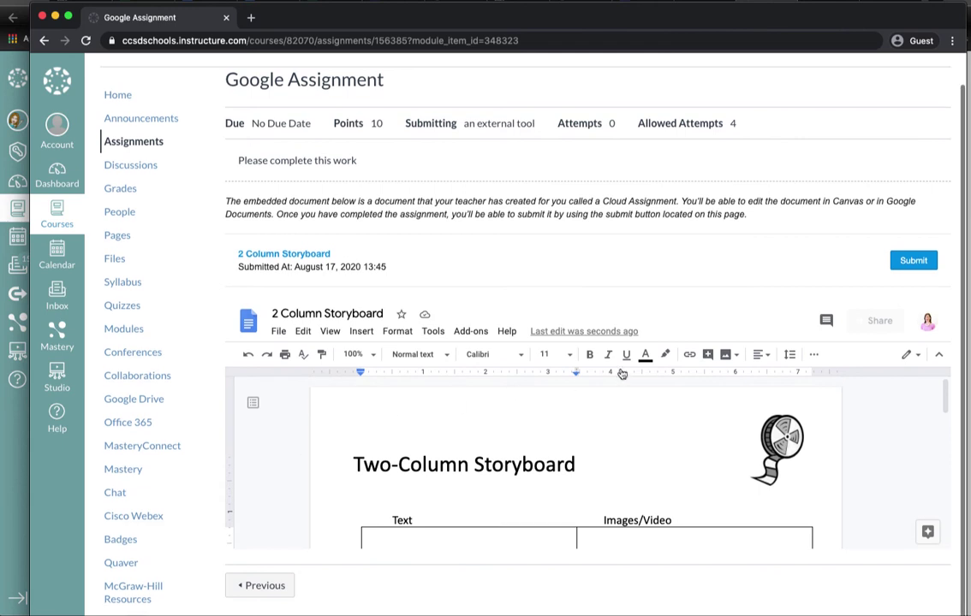
pyautogui.scroll(-5, 620, 420)
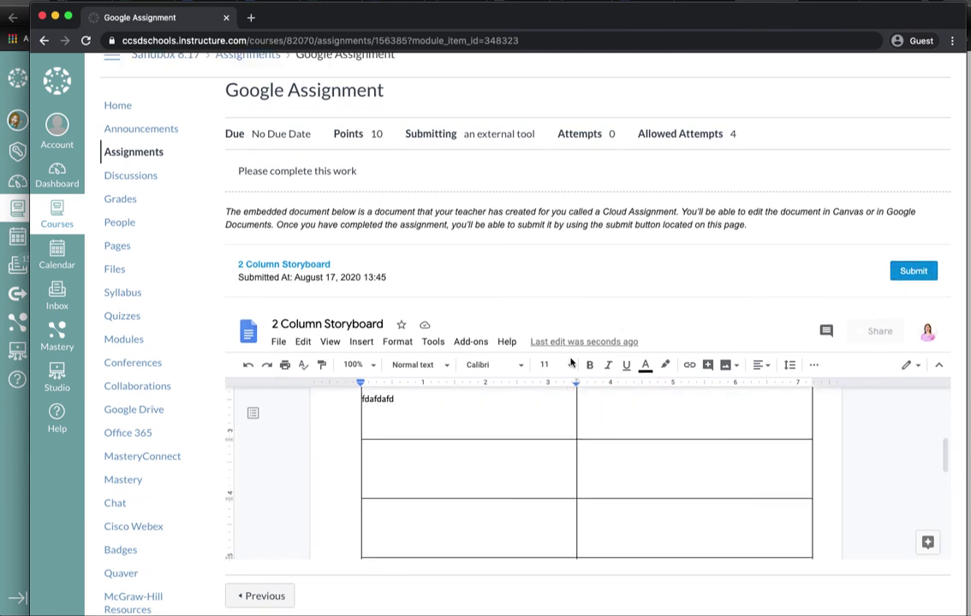
# Return to the teacher's browser window, open the student's Google Assignment submission from the gradebook in SpeedGrader, and look through the document
pyautogui.hotkey('ctrl', 'Up')
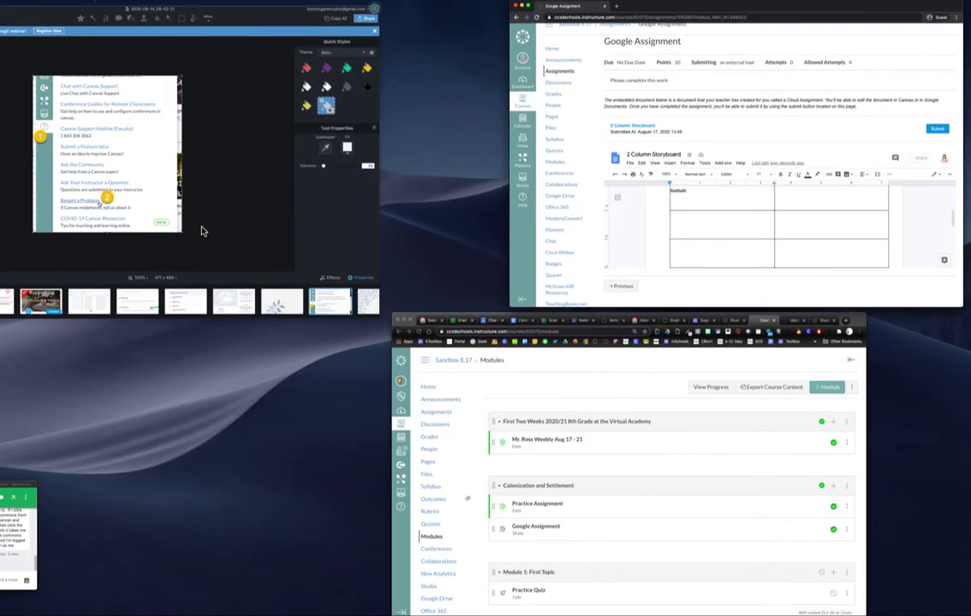
pyautogui.click(428, 343)
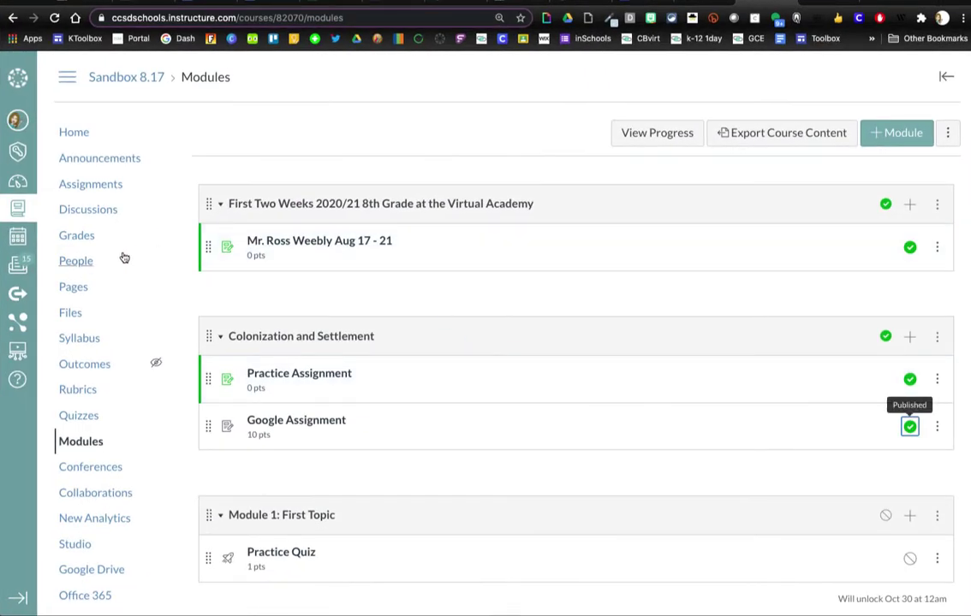
pyautogui.click(83, 240)
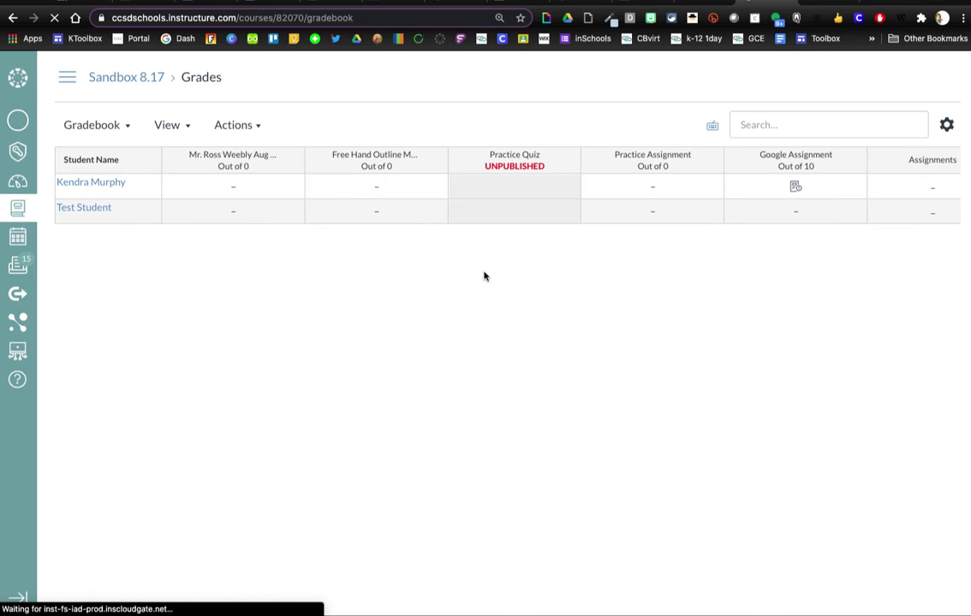
pyautogui.click(794, 188)
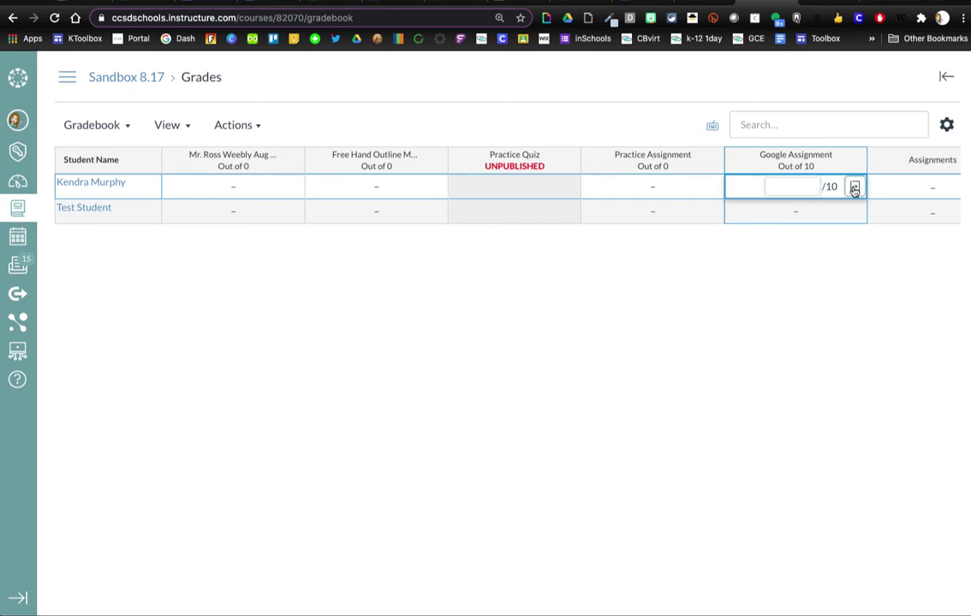
pyautogui.click(853, 188)
pyautogui.click(853, 201)
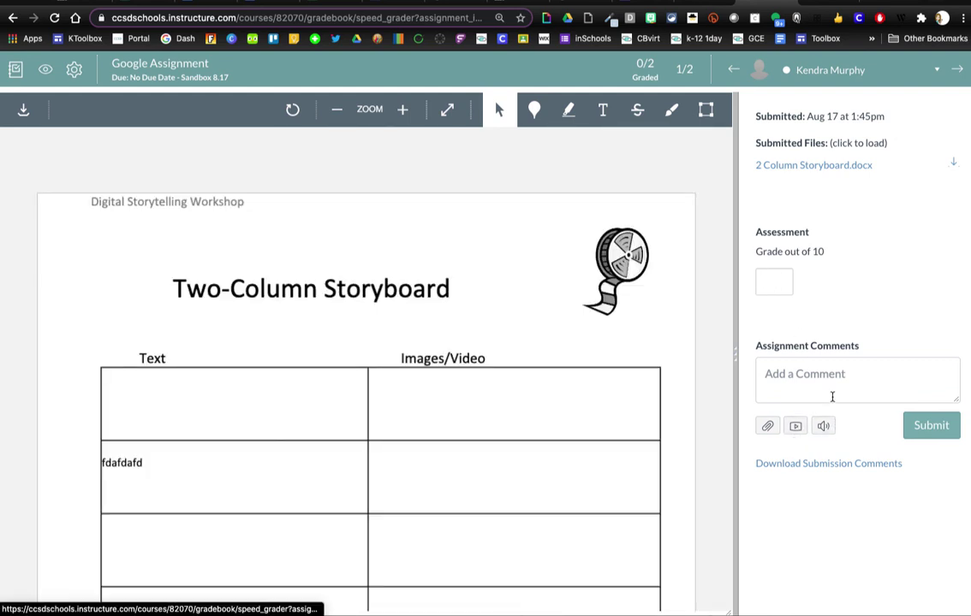
pyautogui.scroll(-3, 574, 433)
pyautogui.scroll(-3, 575, 433)
pyautogui.scroll(6, 574, 432)
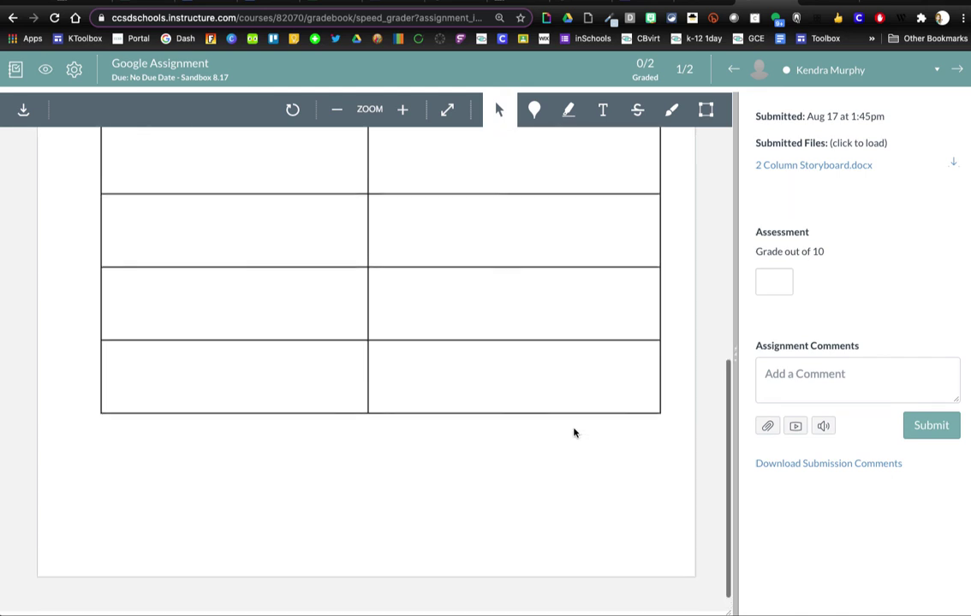